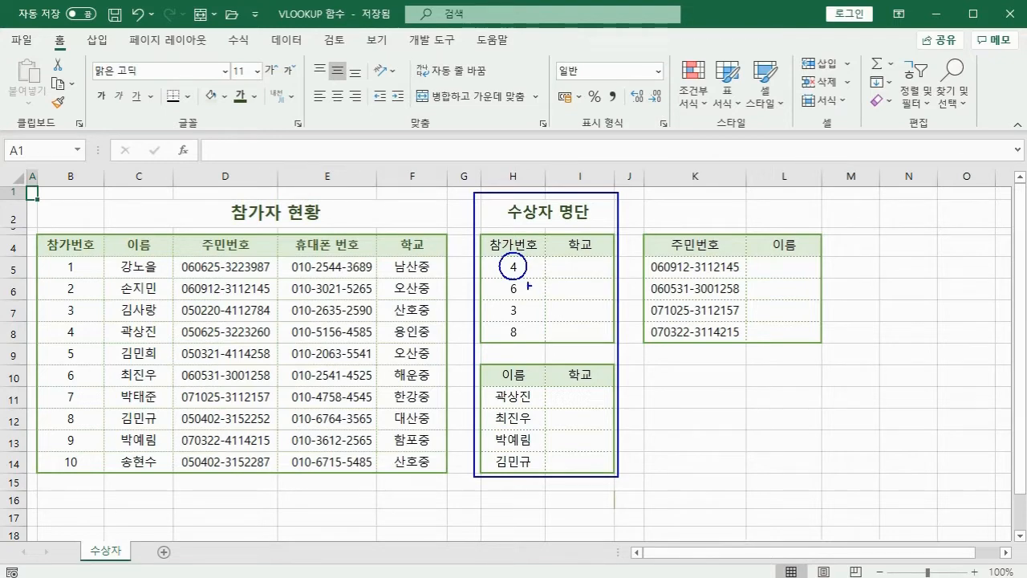
drag(41, 255, 450, 473)
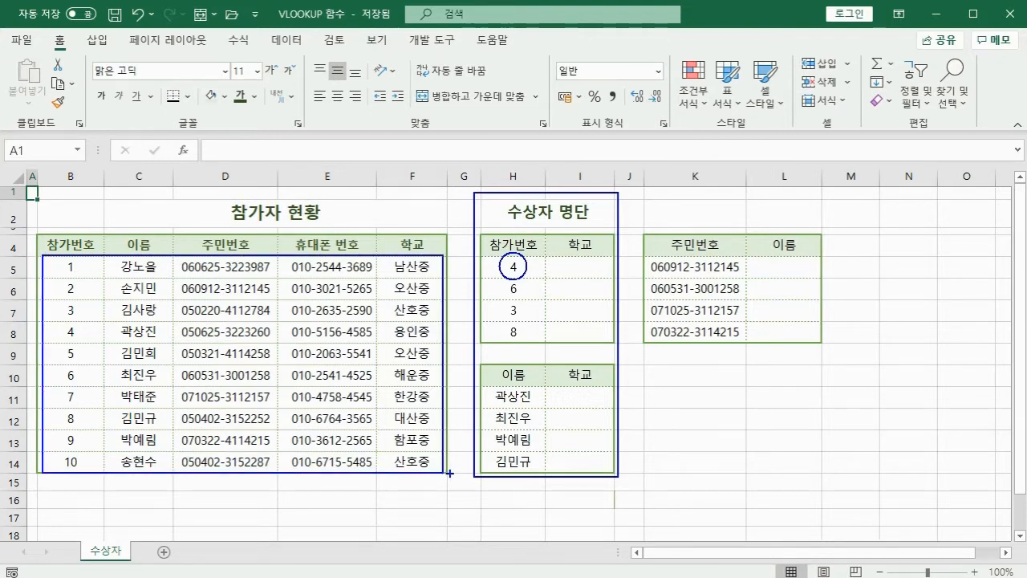
drag(90, 259, 105, 455)
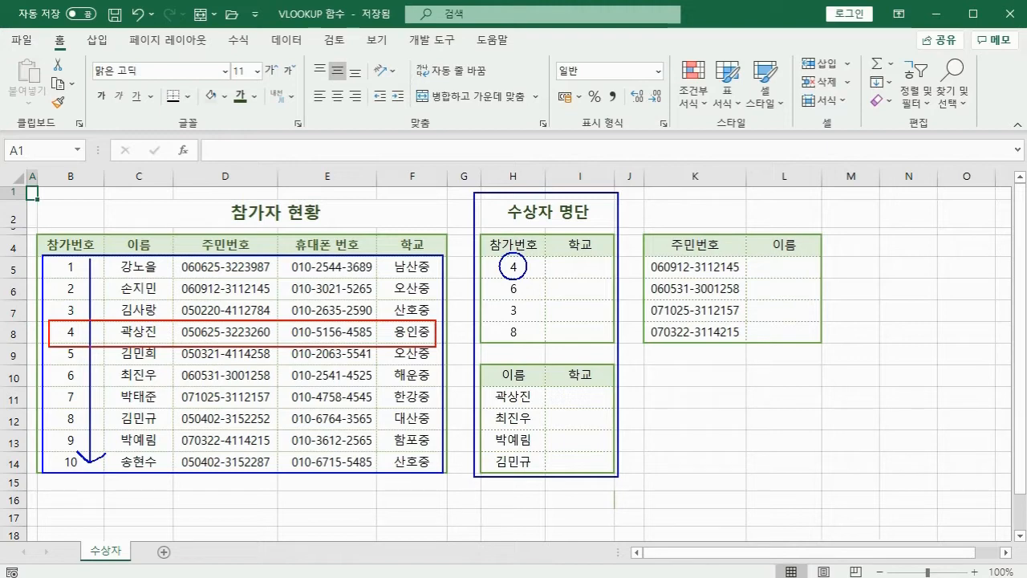
drag(76, 231, 85, 231)
drag(133, 233, 149, 235)
drag(211, 231, 233, 234)
drag(307, 232, 339, 233)
drag(407, 230, 423, 231)
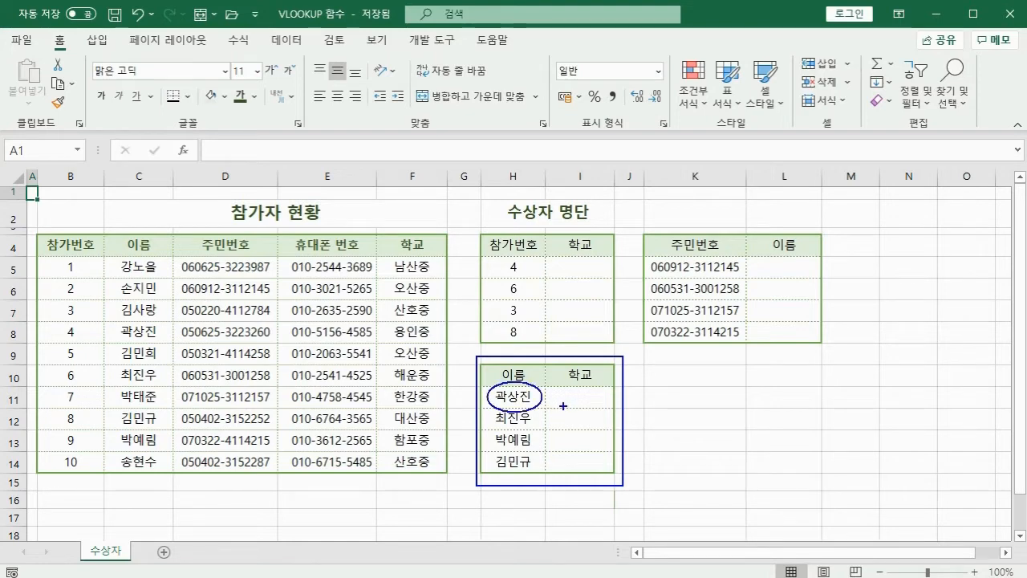
drag(43, 258, 449, 474)
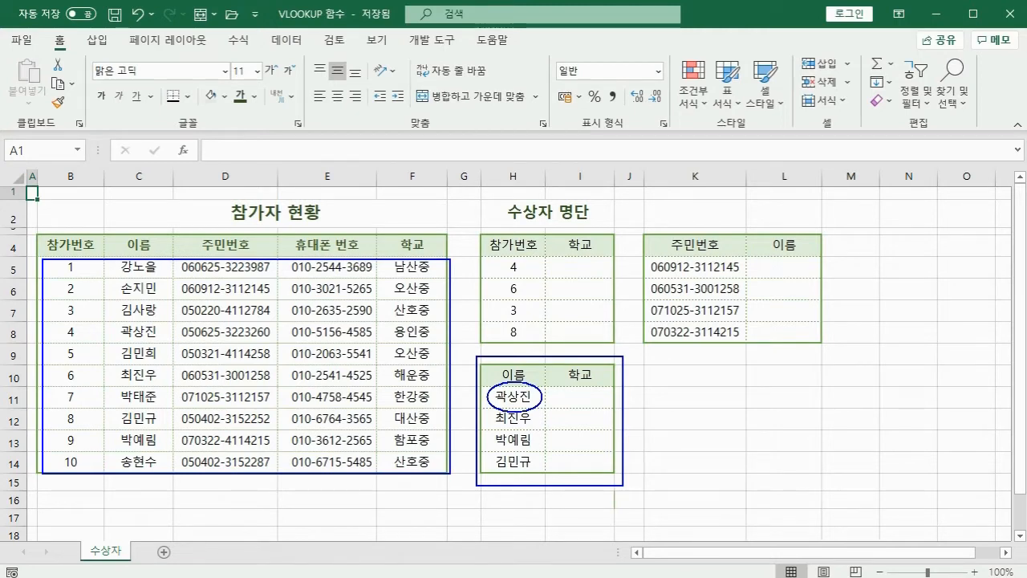
drag(88, 263, 88, 466)
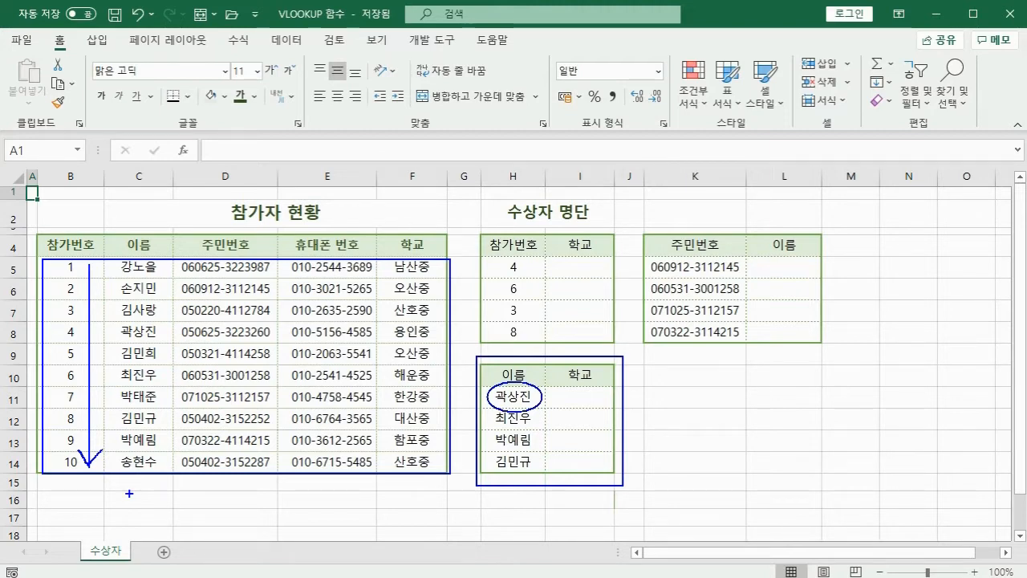
key(r)
mouse_move(150, 255)
mouse_down()
mouse_move(150, 462)
mouse_move(159, 447)
mouse_up()
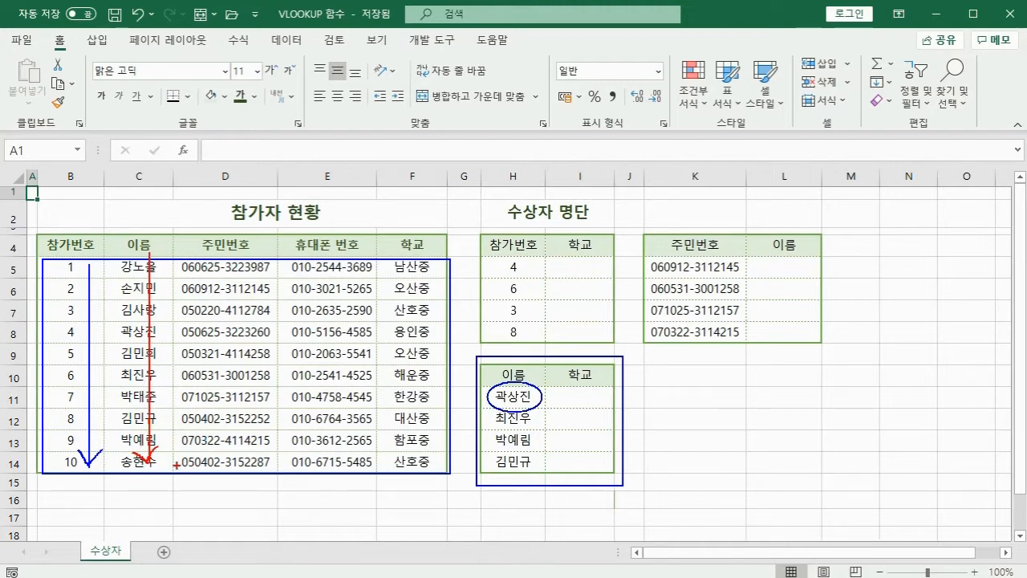
key(e)
mouse_move(109, 255)
mouse_down()
mouse_move(236, 389)
mouse_move(438, 473)
mouse_up()
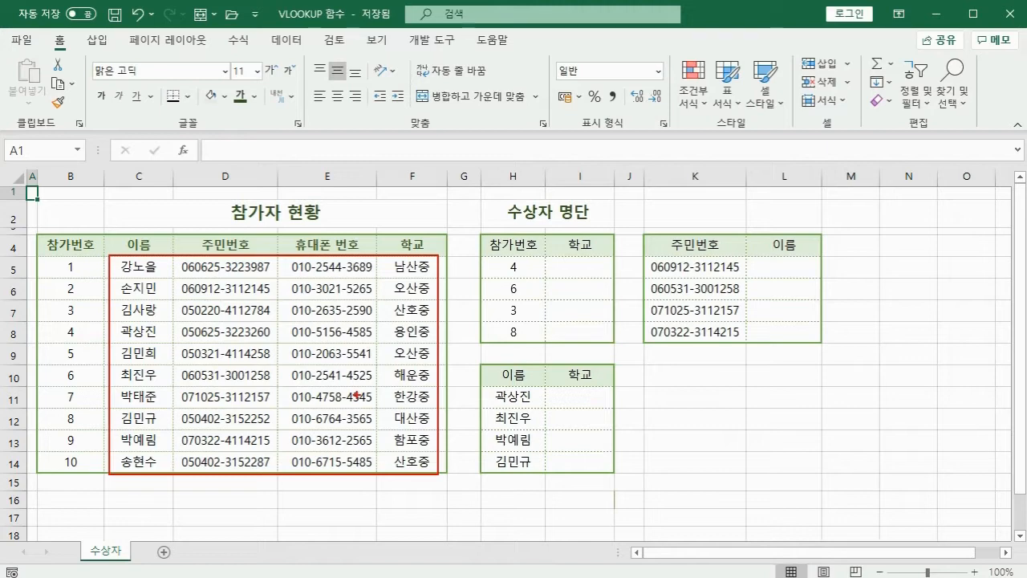
key(Escape)
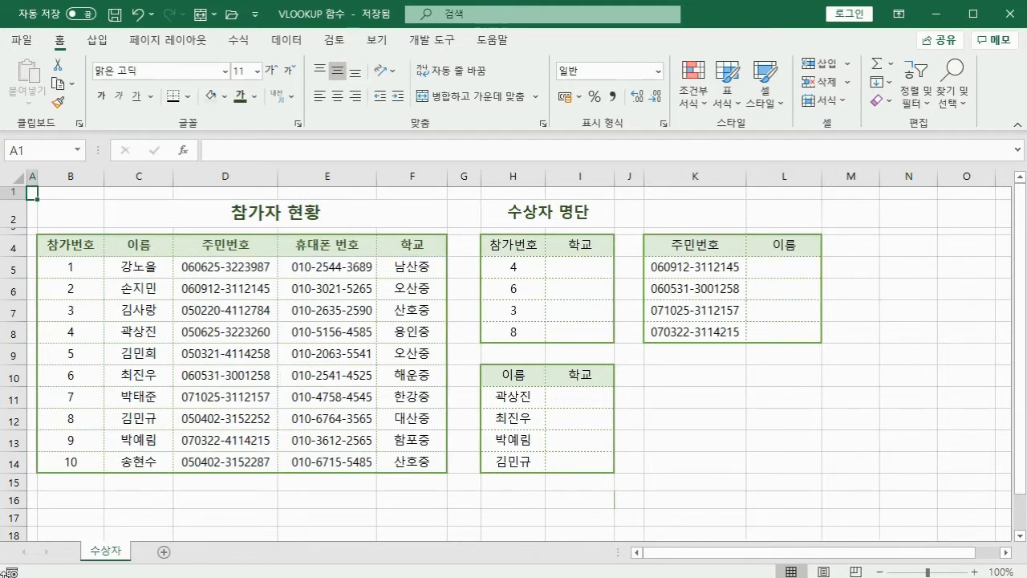
- In B17, build an INDEX formula in its array form through the function arguments, using range B5:F14, row 5 and column 5
click(74, 518)
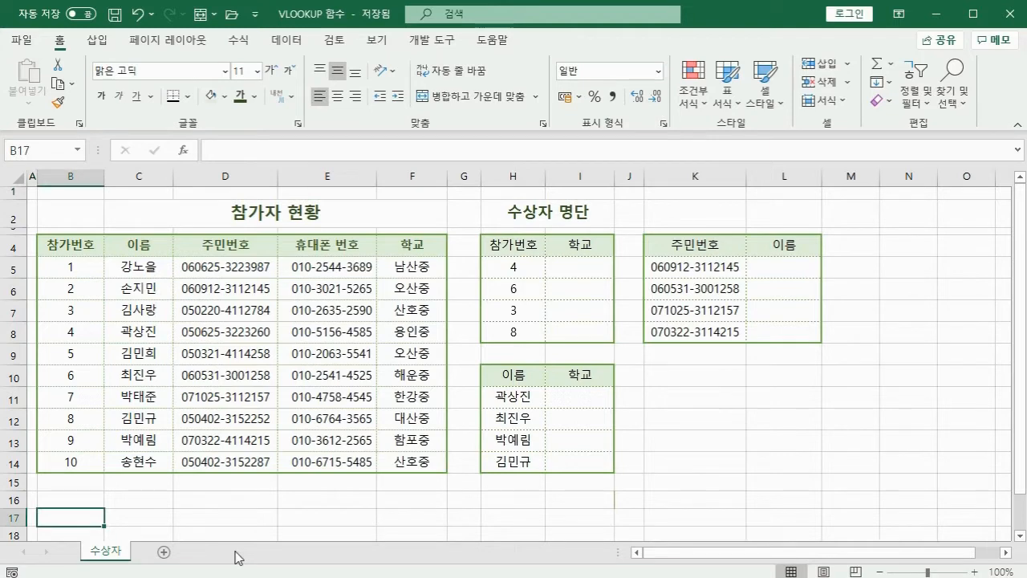
text(=)
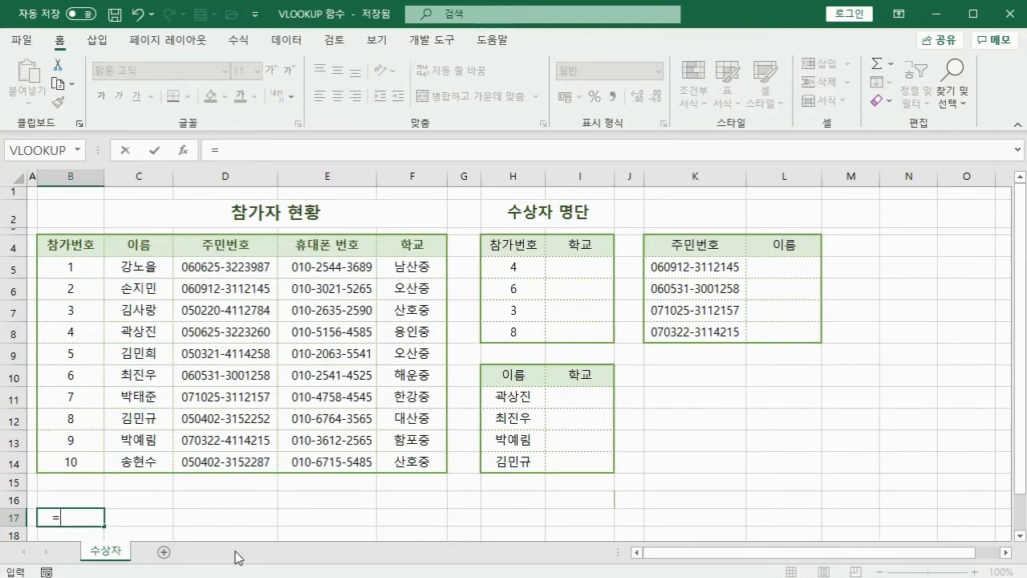
text(index()
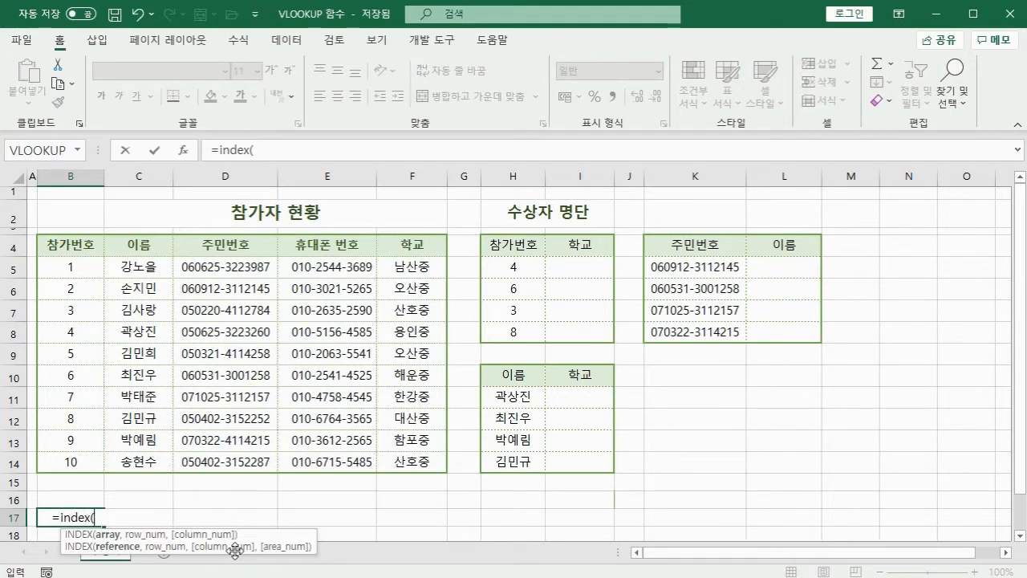
click(183, 150)
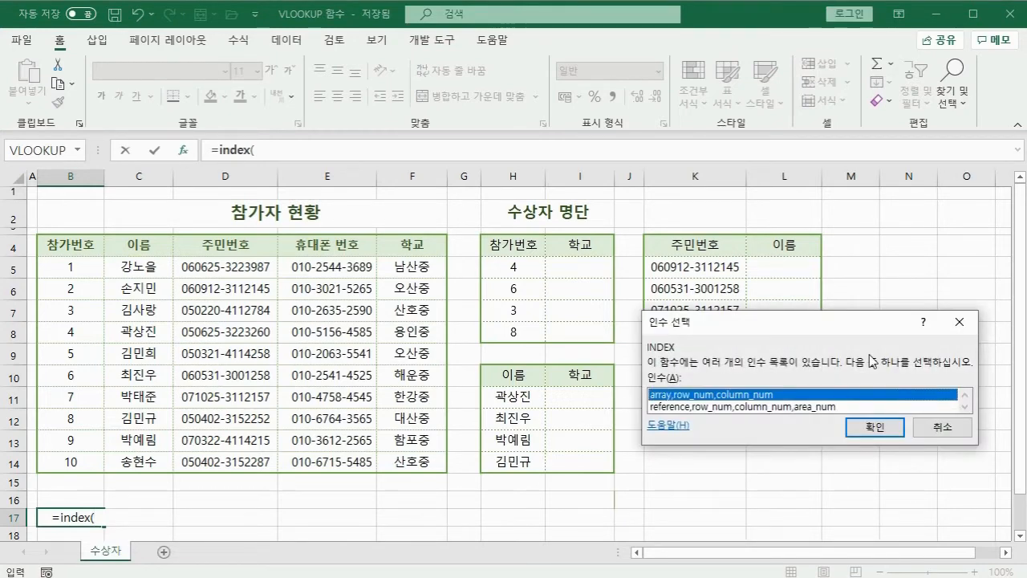
click(873, 429)
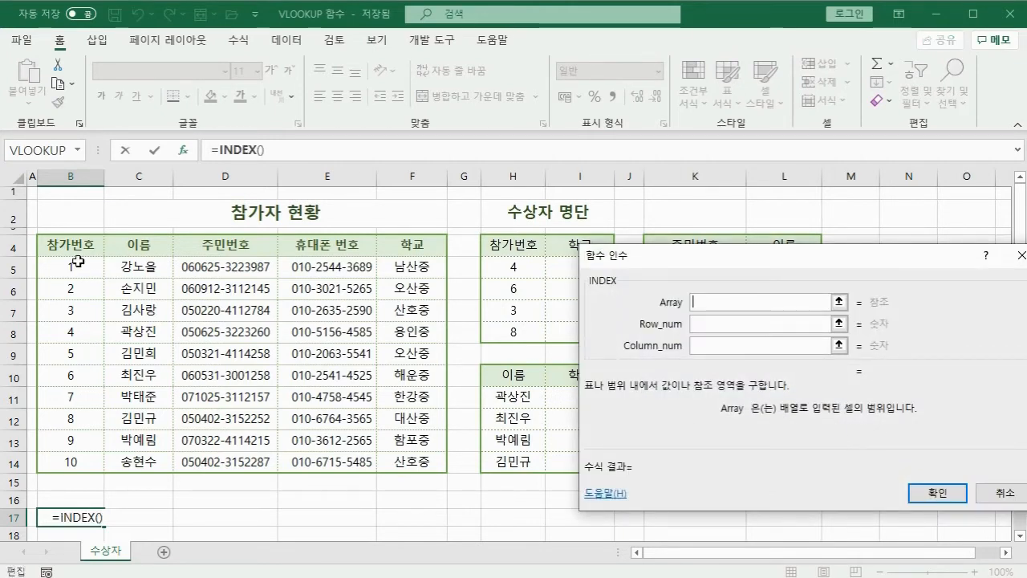
drag(70, 266, 393, 463)
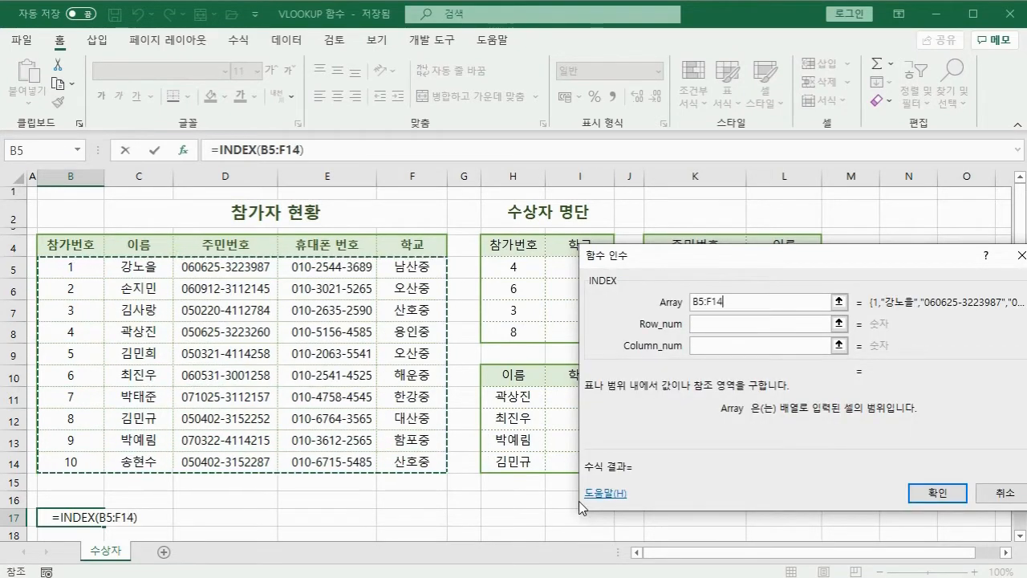
key(Tab)
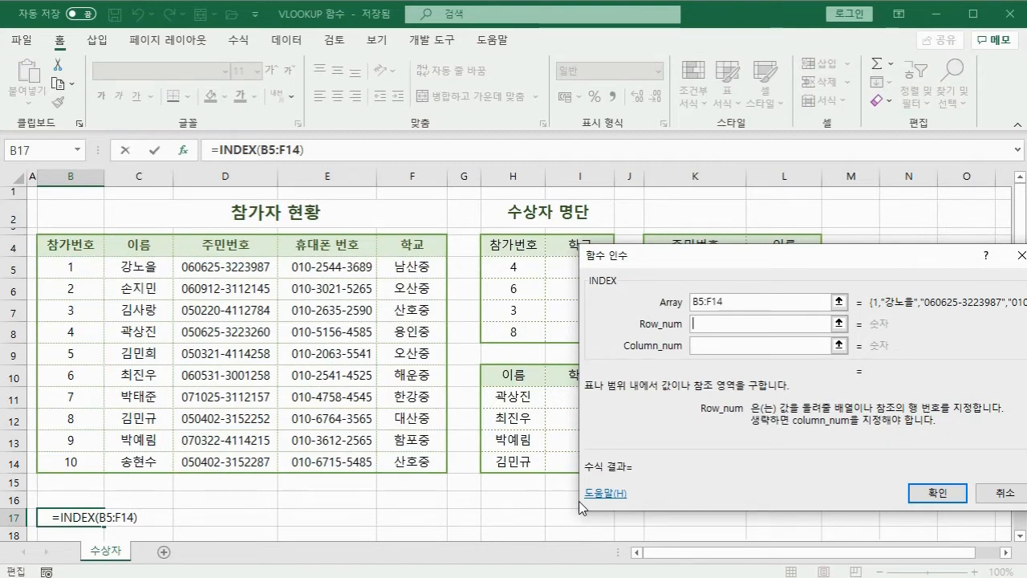
text(5)
key(Tab)
text(5)
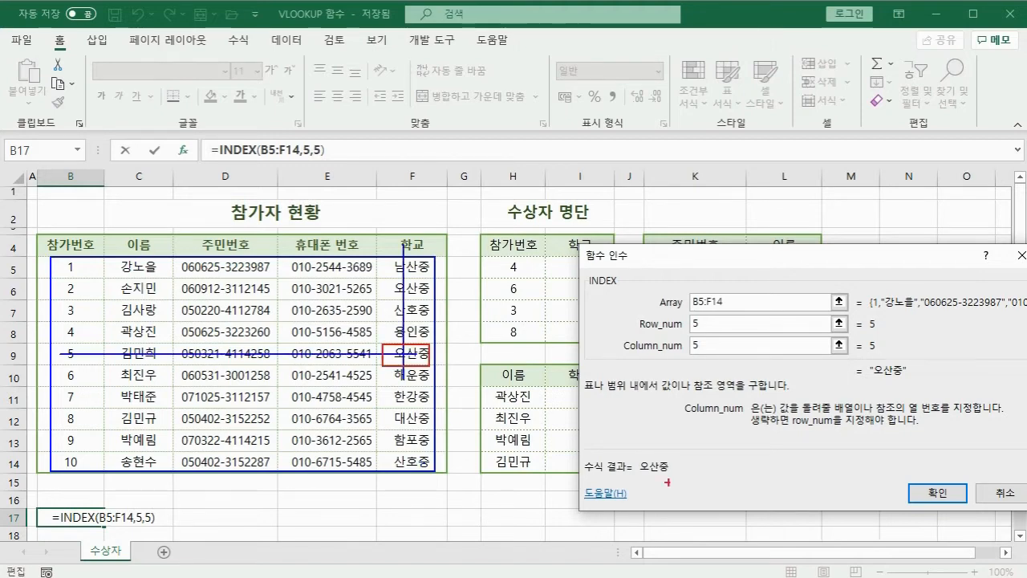
click(923, 492)
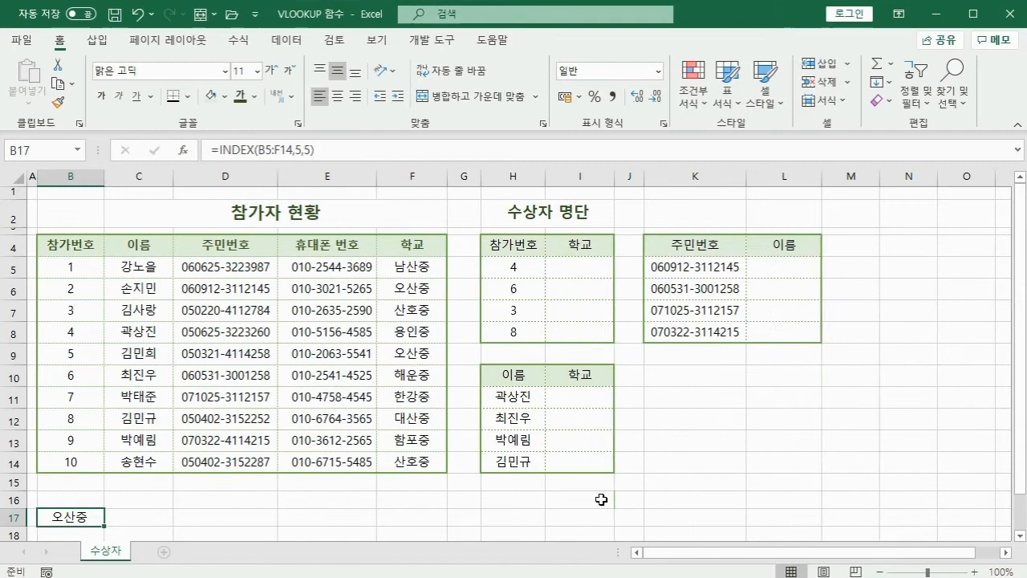
- In C17, build a MATCH formula through the function arguments, looking up participant 10's quoted name in C5:C14 with match type 0
click(161, 520)
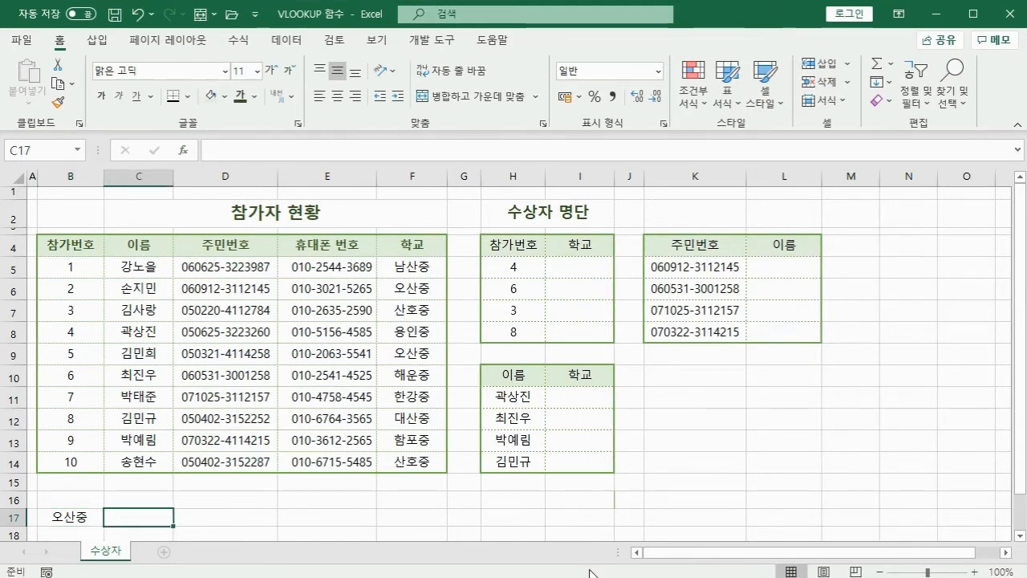
text(=ma)
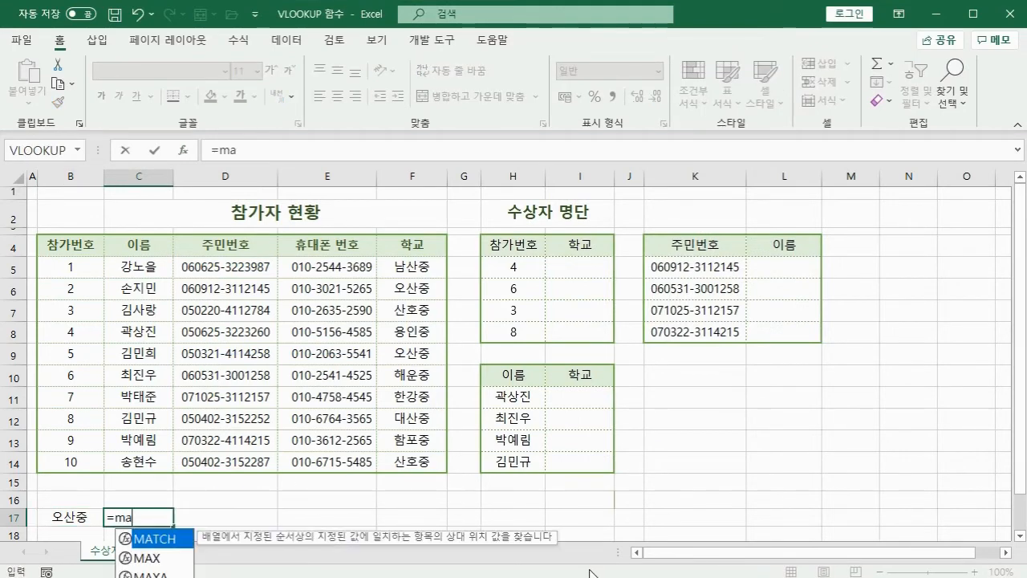
text(tch()
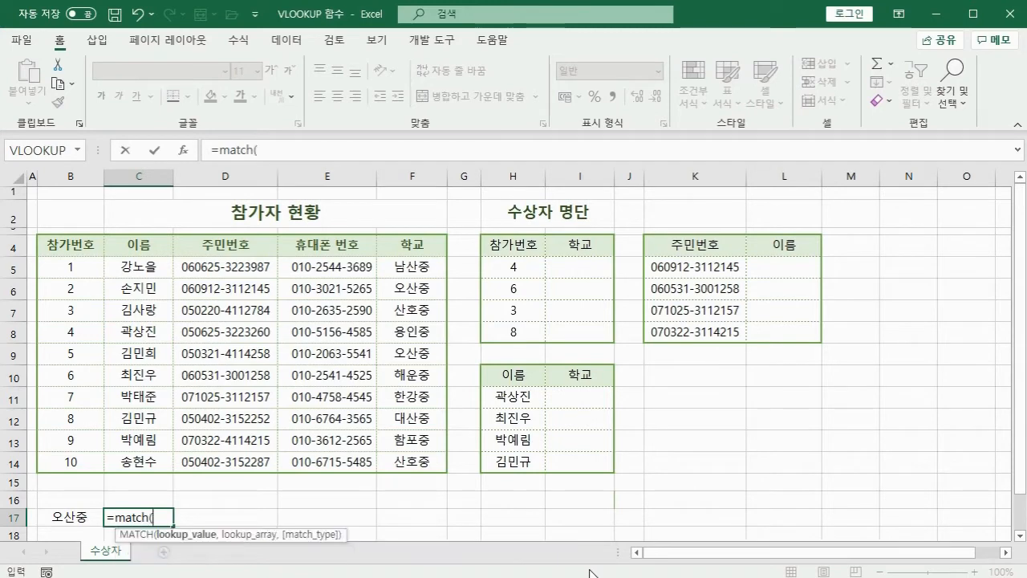
click(184, 155)
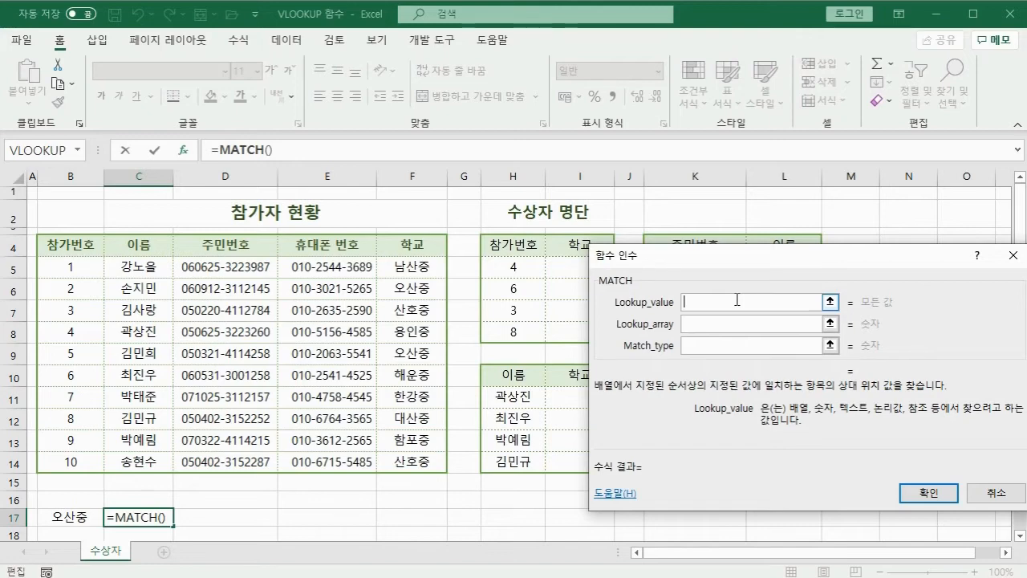
text(")
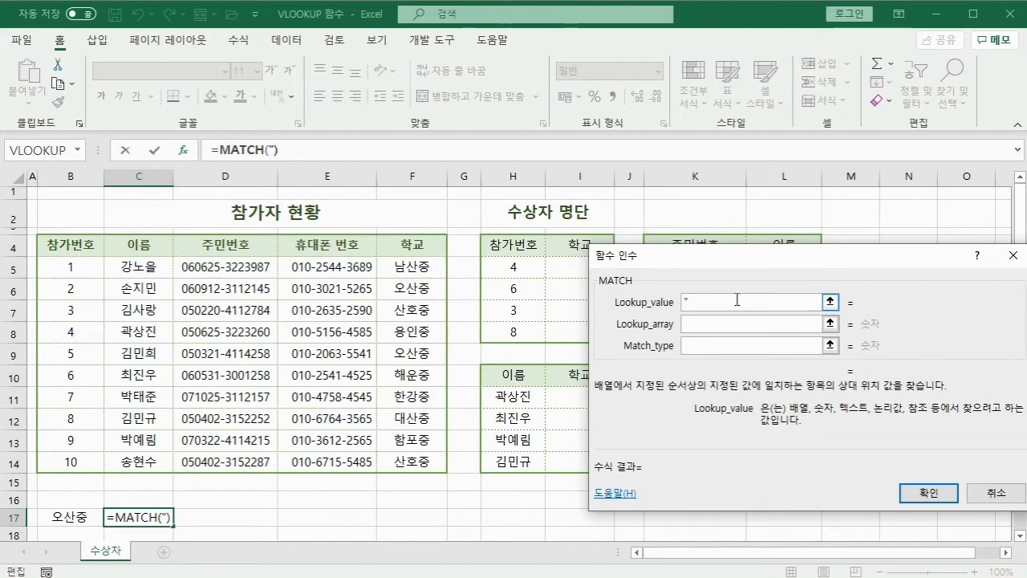
text(소송현수")
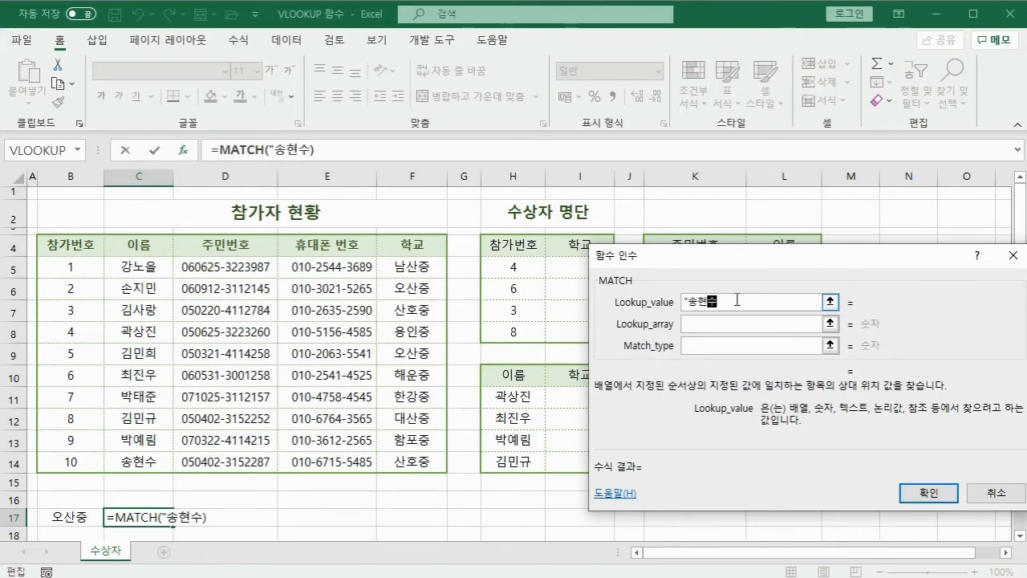
key(Tab)
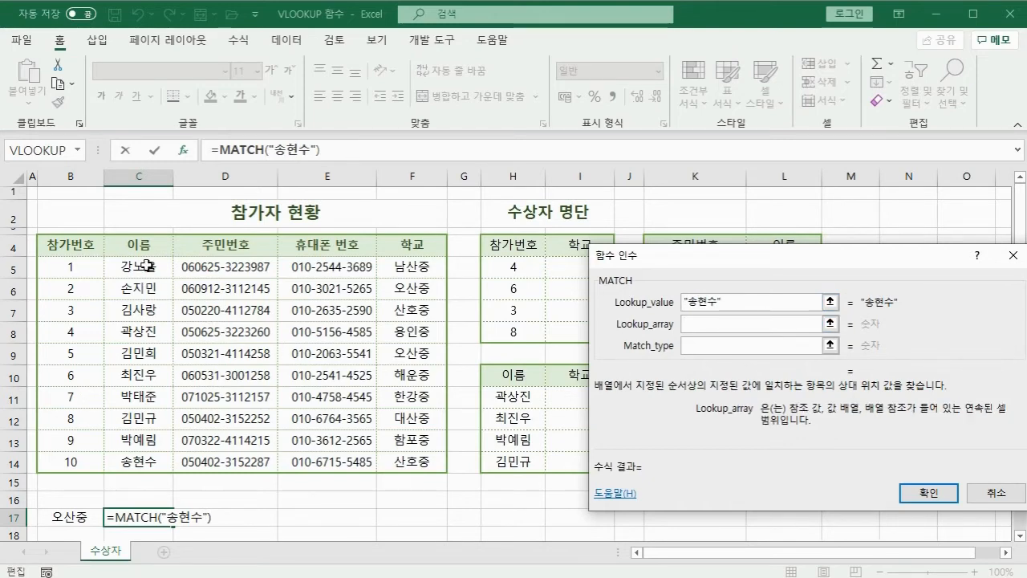
drag(147, 265, 142, 462)
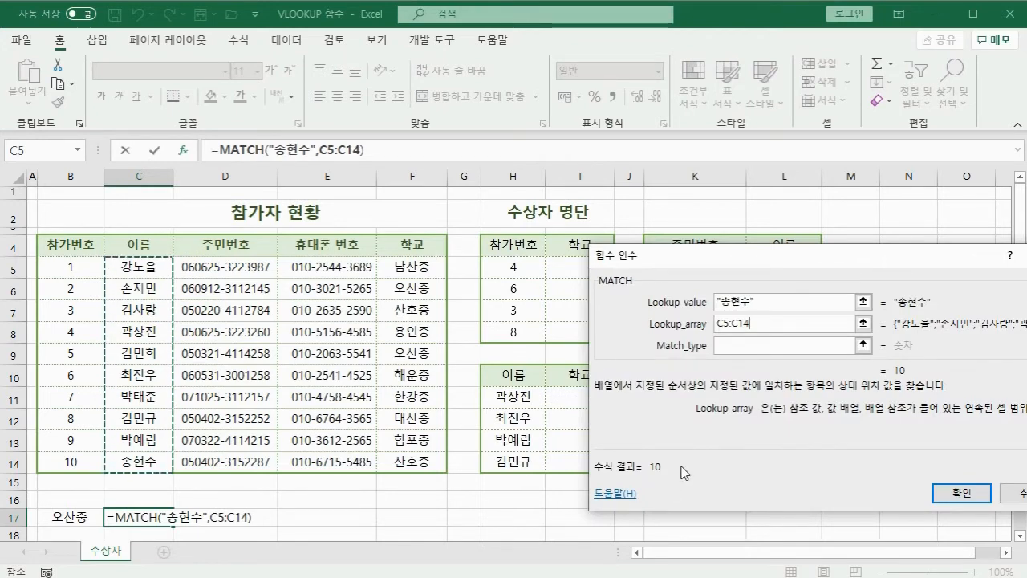
key(Tab)
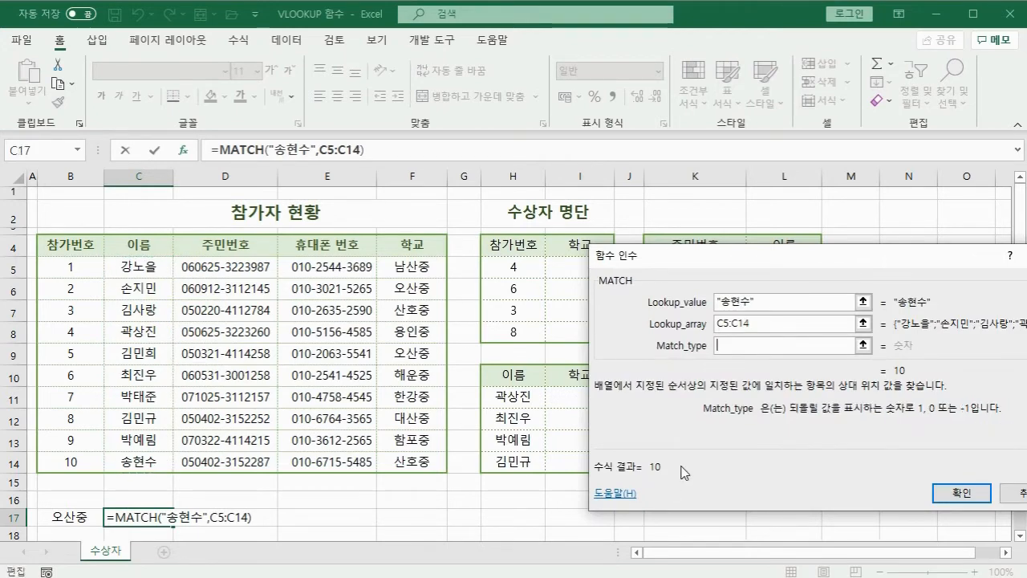
text(0)
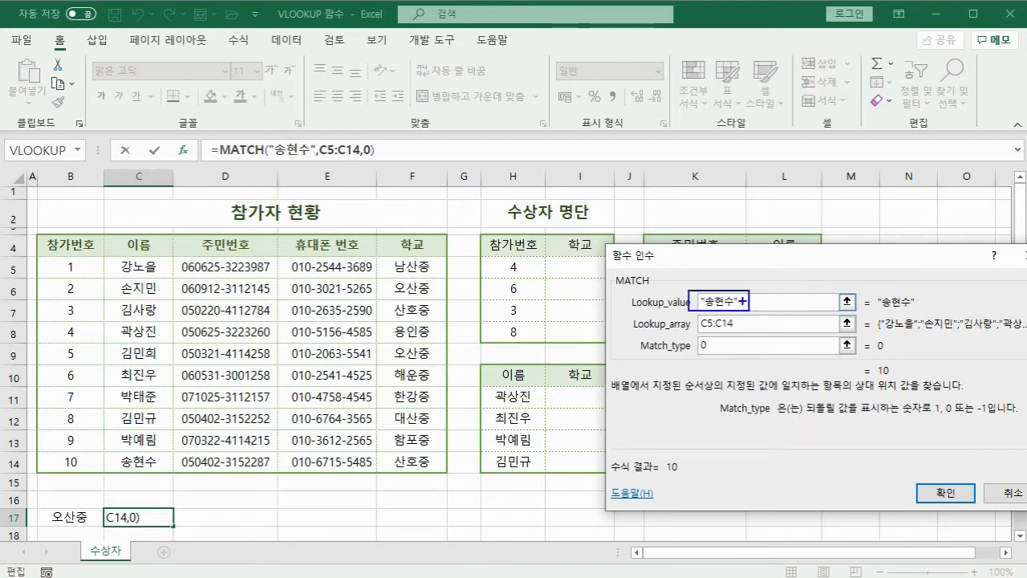
drag(690, 313, 752, 334)
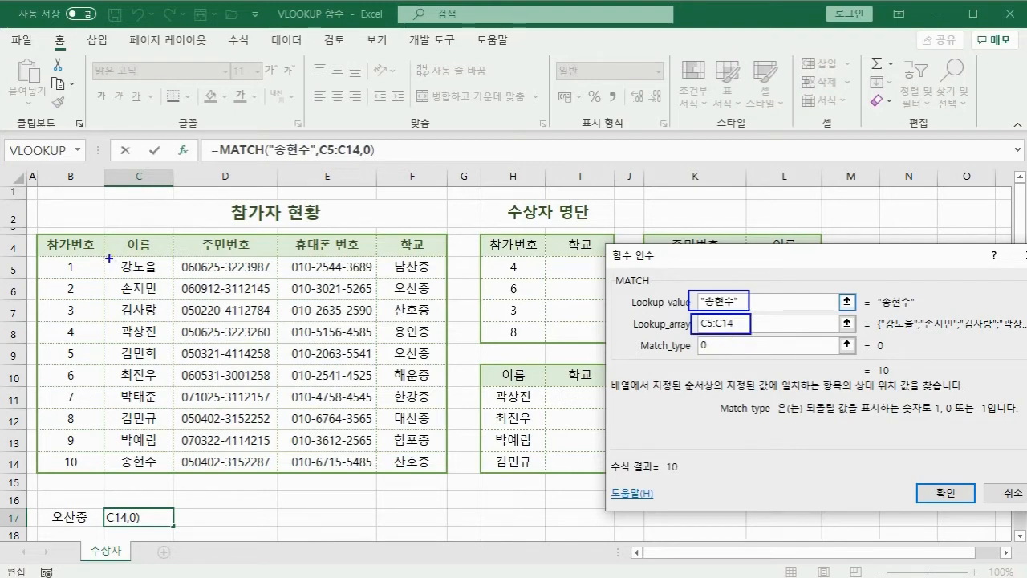
mouse_move(109, 257)
mouse_down()
mouse_move(128, 409)
mouse_move(165, 476)
mouse_up()
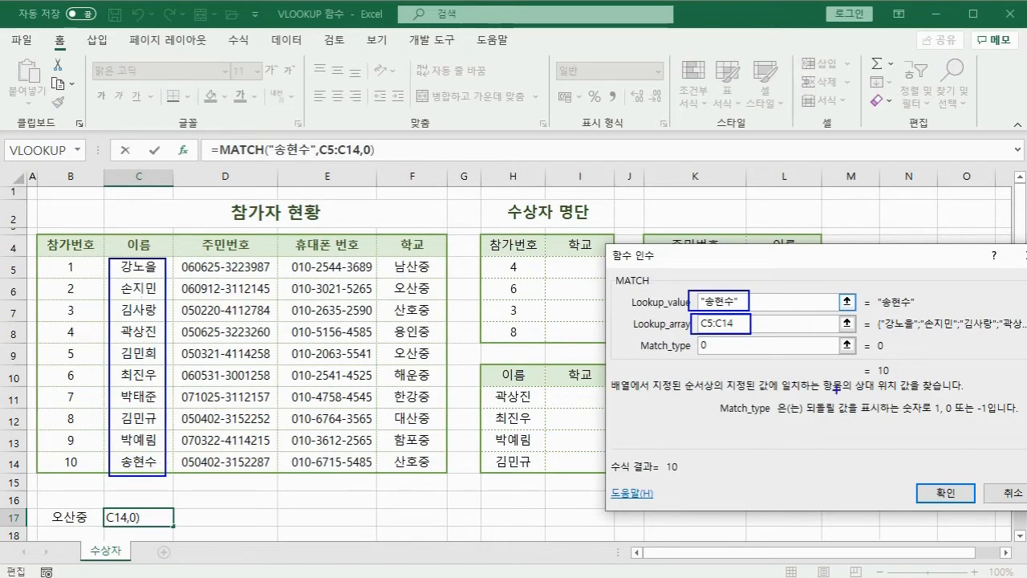
drag(866, 358, 903, 383)
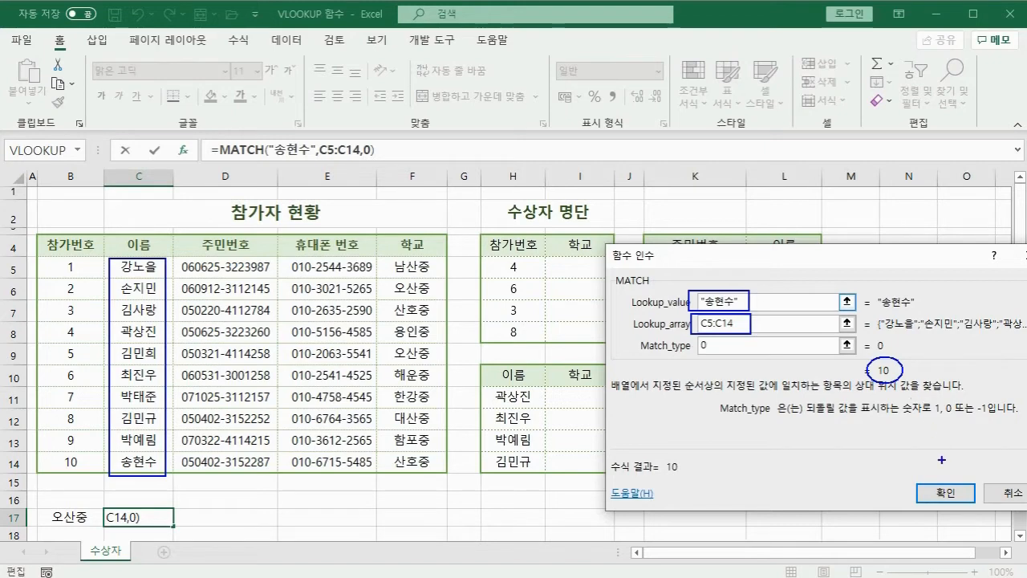
key(Escape)
- Confirm the MATCH function arguments to enter the formula in C17
click(940, 490)
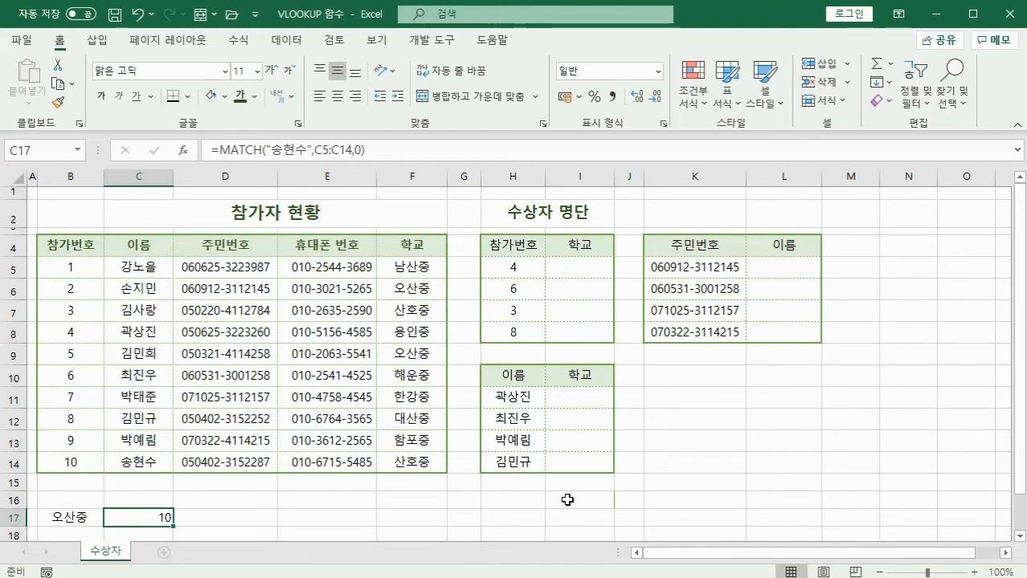
- In D17, start an INDEX formula over the array B5:F14 with a nested MATCH function as its row number
click(241, 516)
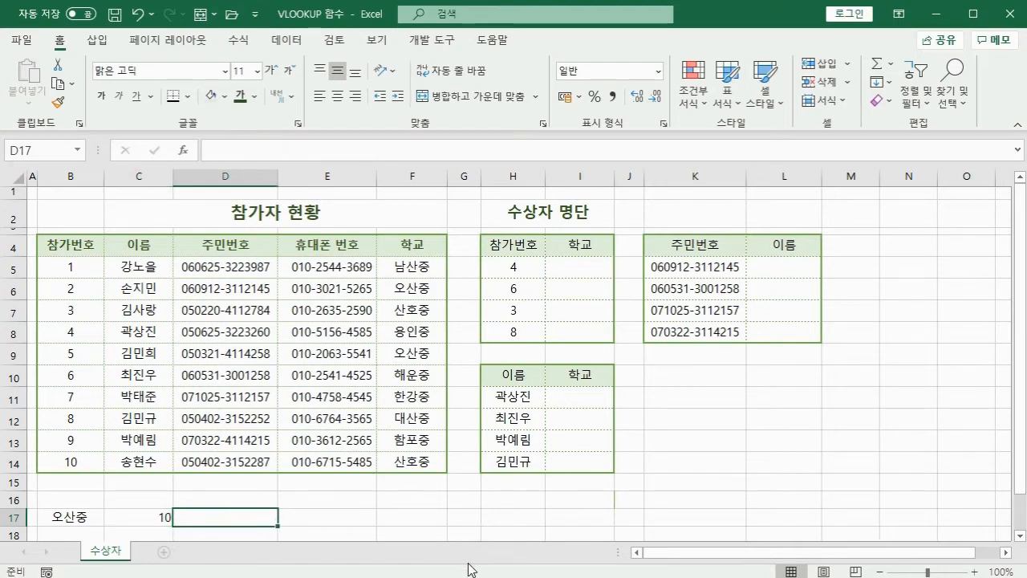
text(=index()
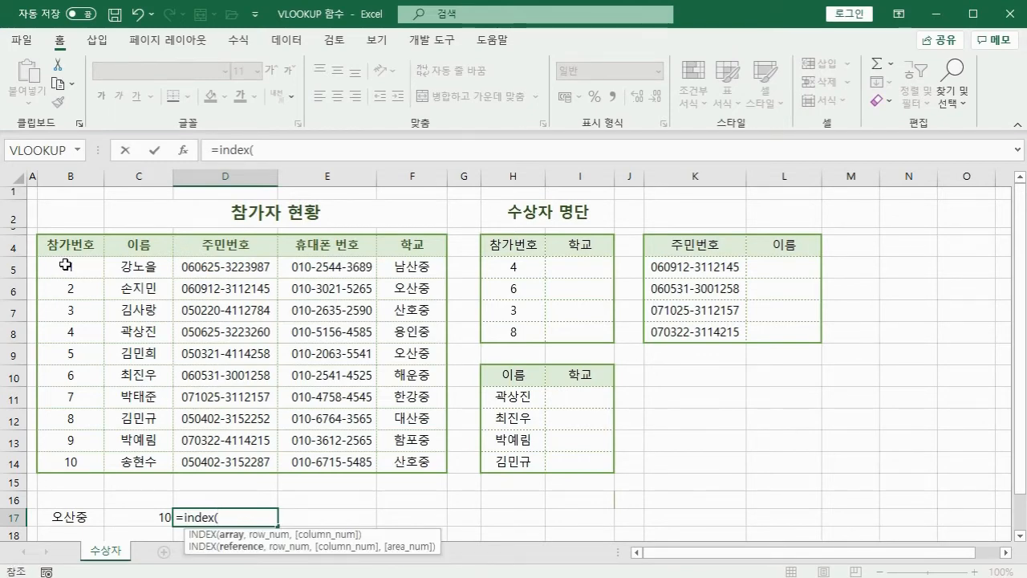
drag(71, 266, 411, 462)
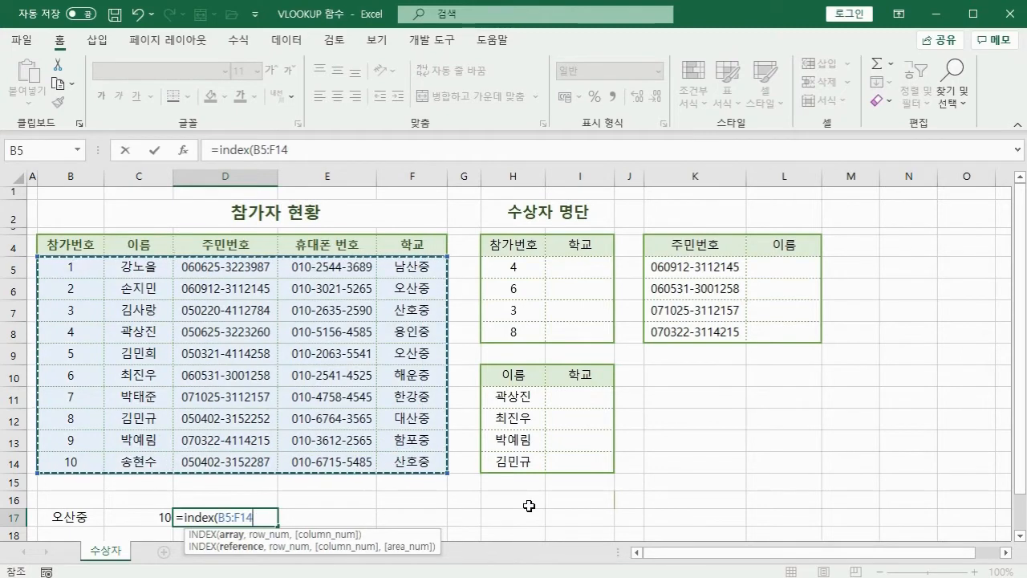
text(,)
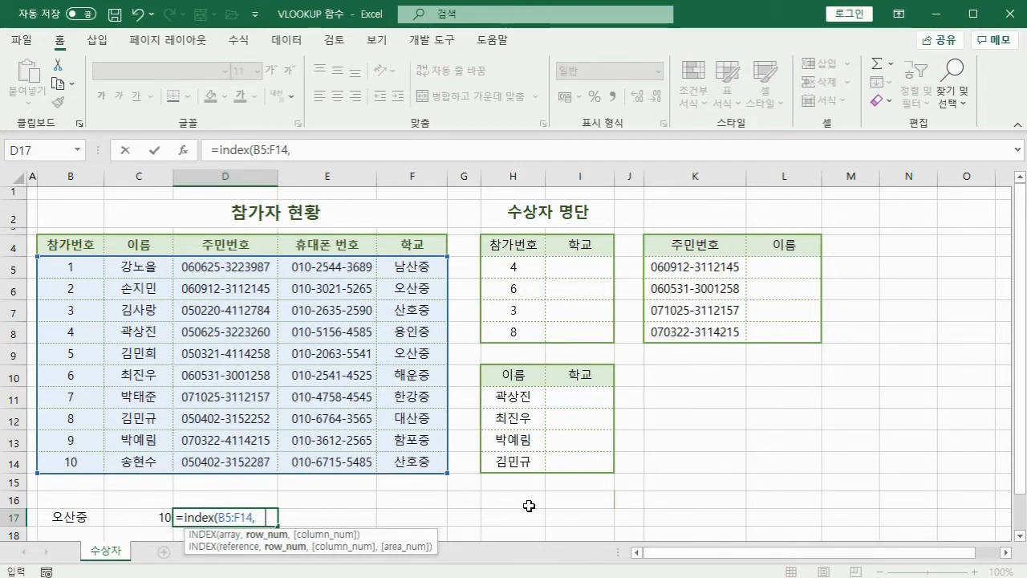
text(match()
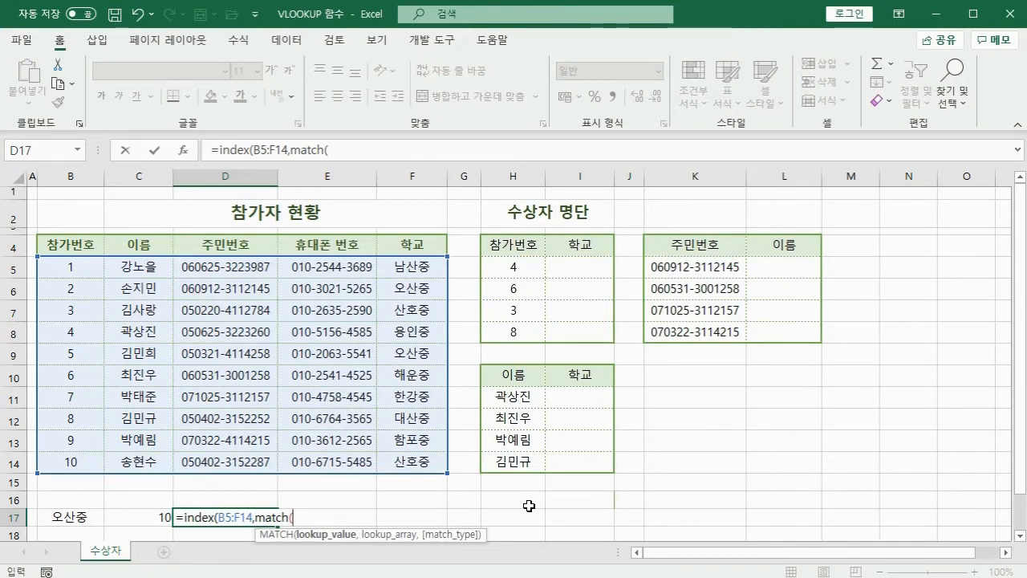
- Complete the nested MATCH in D17 to look up participant 10's quoted name in C5:C14 with match type 0
text("thd)
key(BackSpace)
key(BackSpace)
key(BackSpace)
key(Hangul)
text(소ㅇ현수")
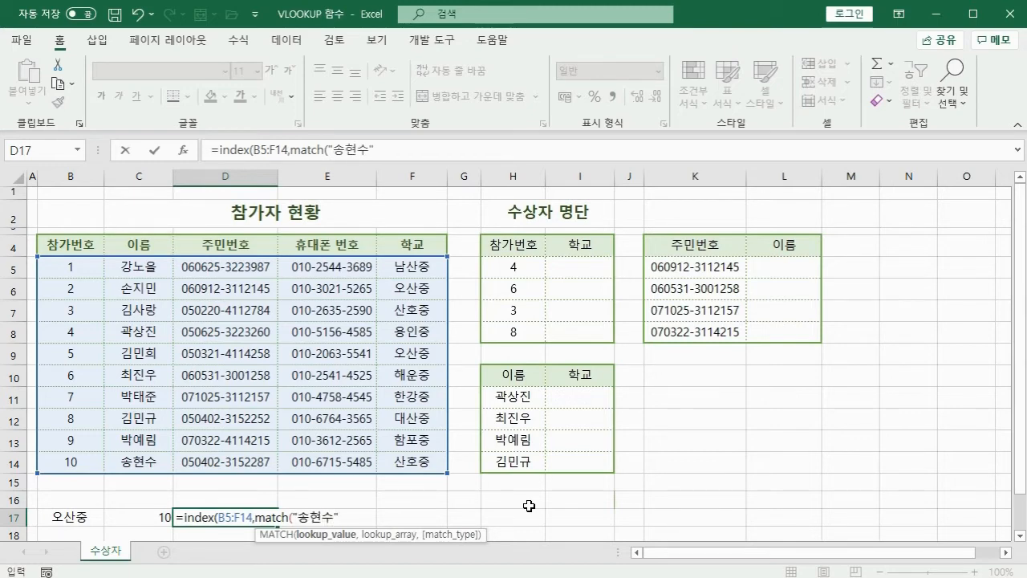
text(,)
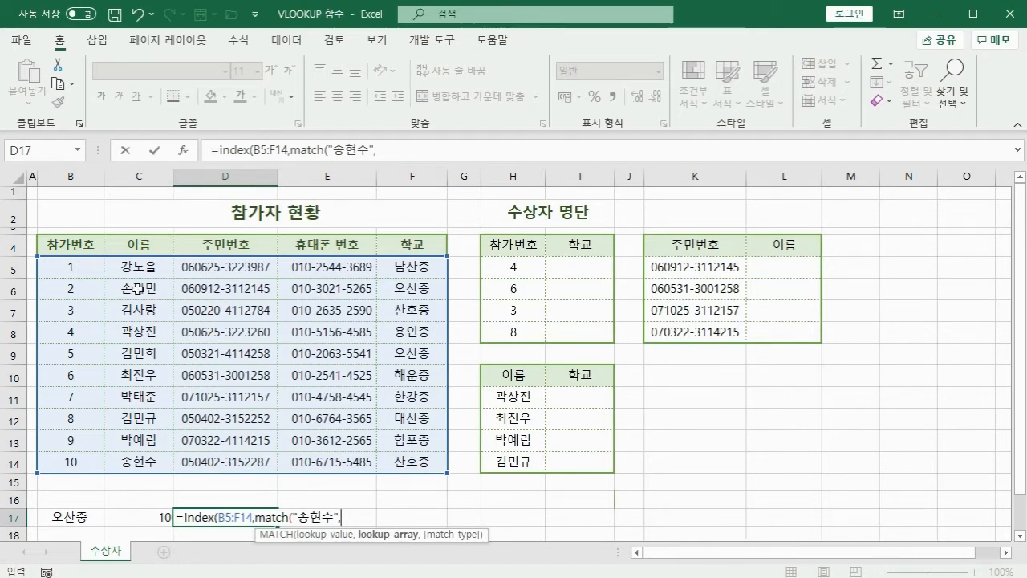
drag(140, 267, 142, 462)
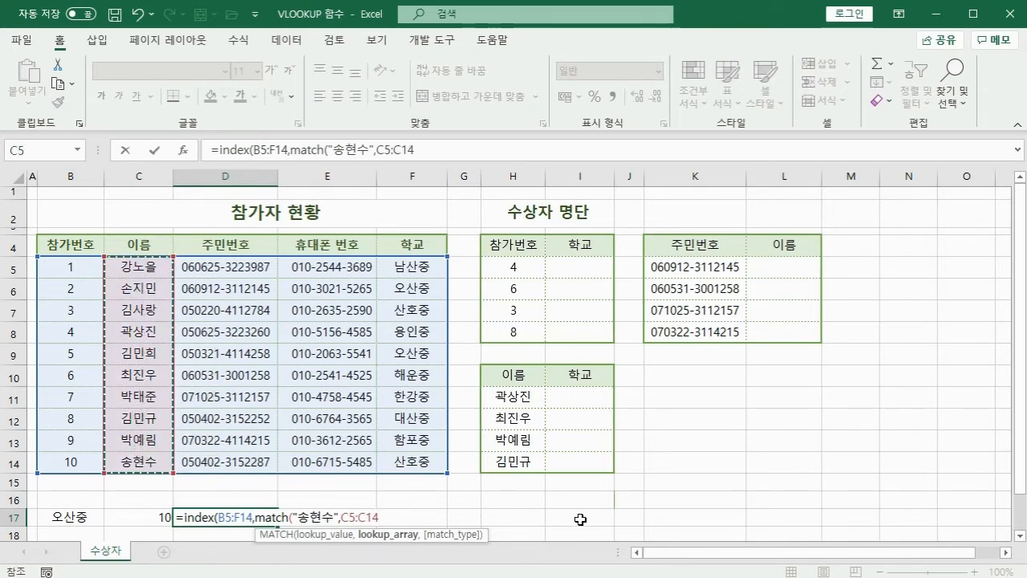
text(,)
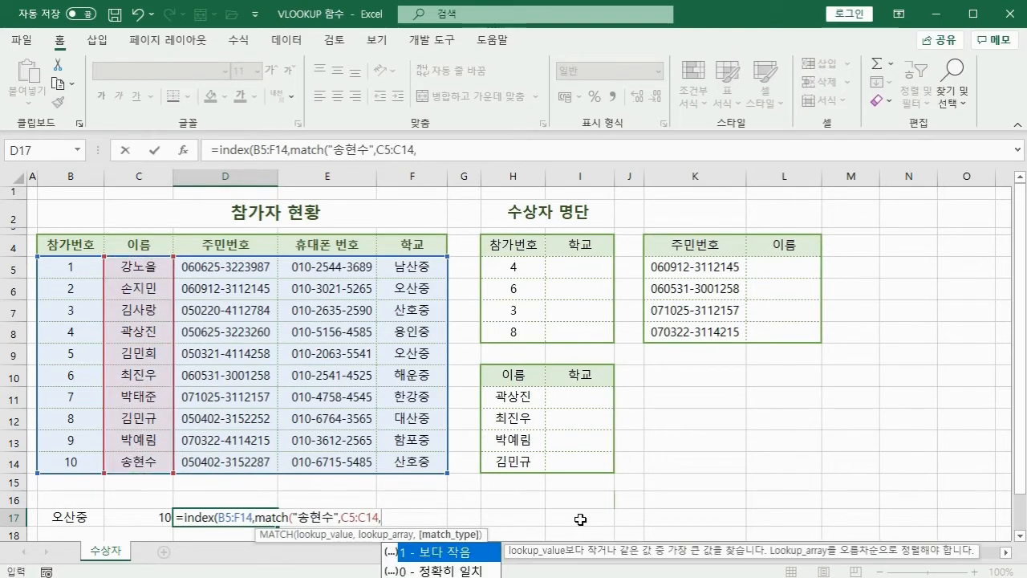
text(0)
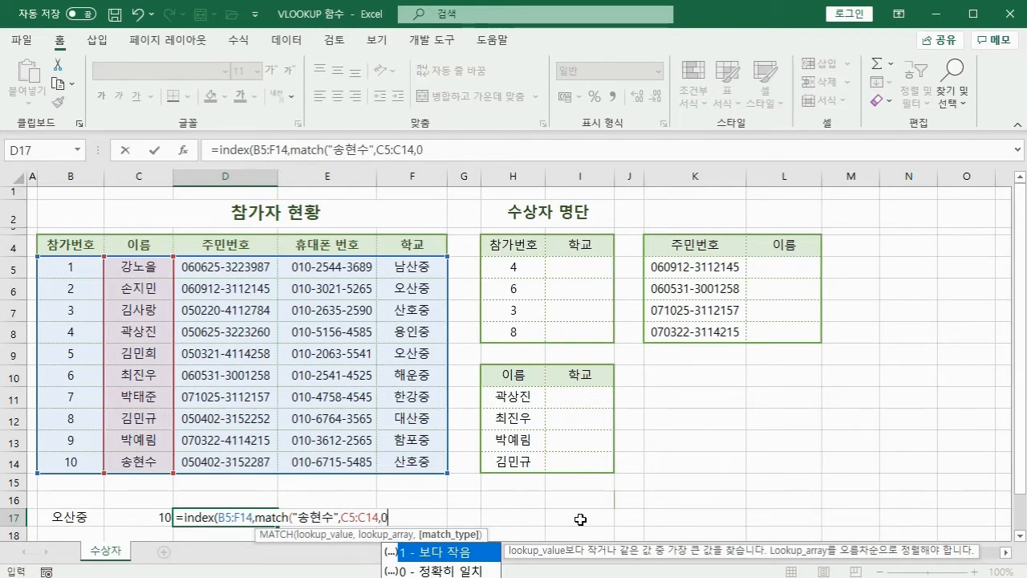
text(),)
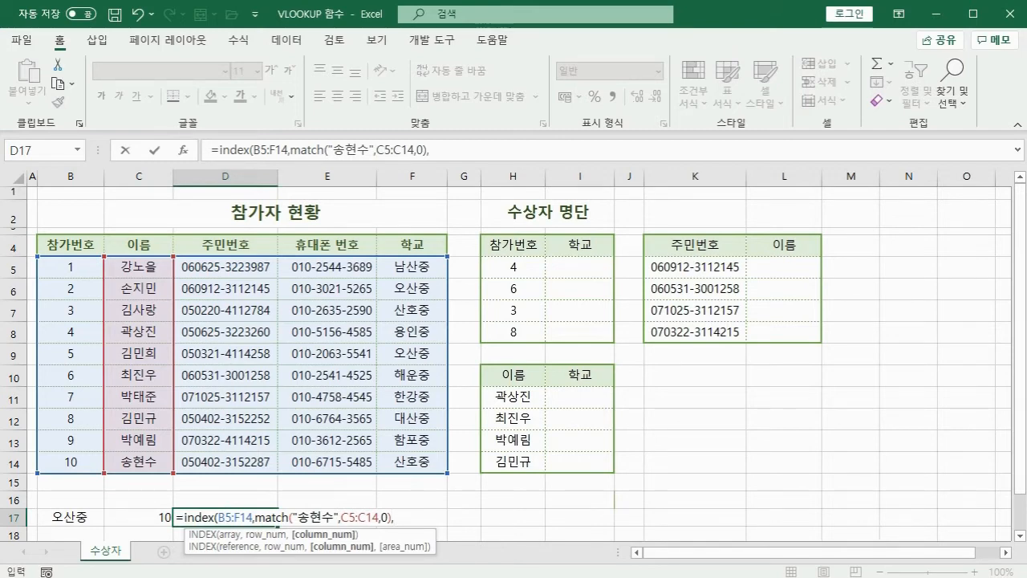
- Count the table columns up to 학교, finish the D17 formula with column number 5, and enter it
drag(56, 260, 69, 257)
drag(133, 259, 151, 257)
drag(205, 265, 232, 258)
drag(316, 270, 336, 259)
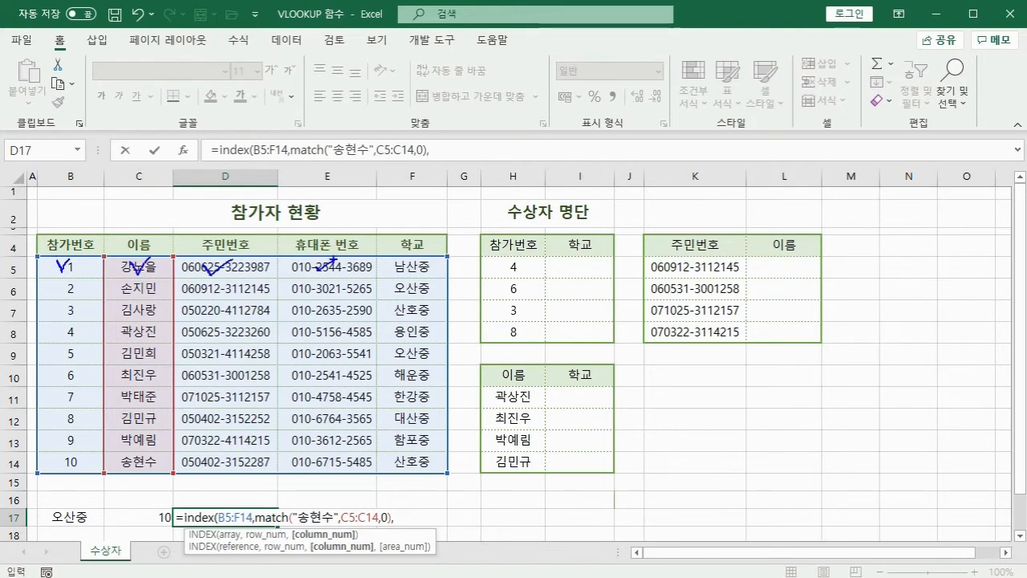
drag(420, 259, 433, 257)
key(Escape)
text(5))
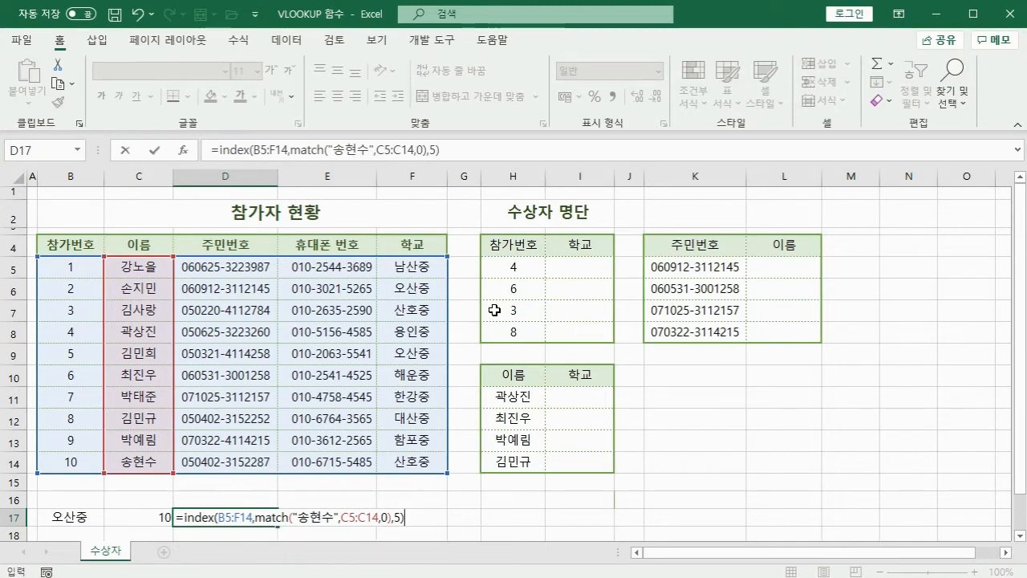
key(Return)
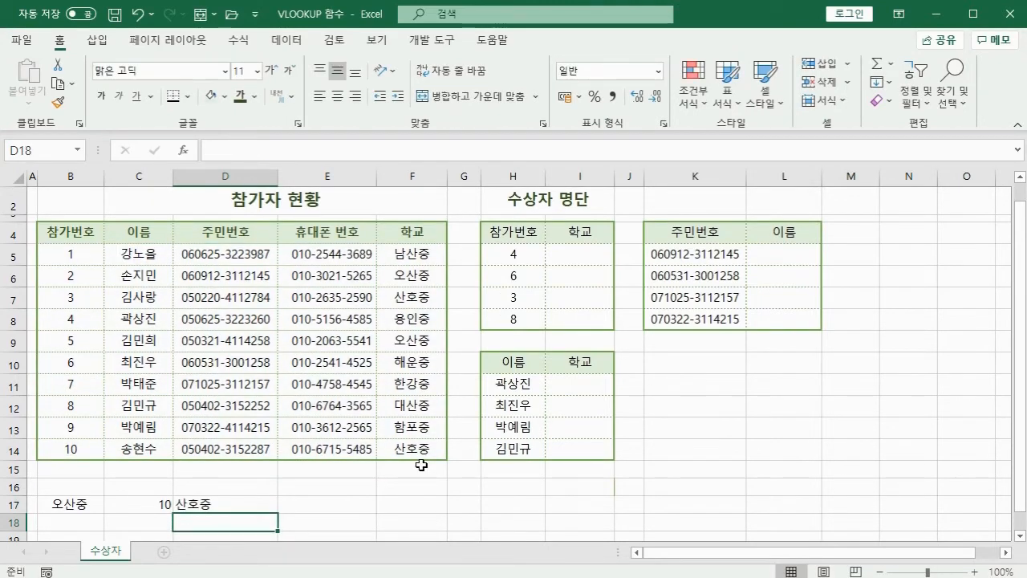
- In I11 of the name-to-school table, start an INDEX formula with the absolute array $B$5:$F$14
click(580, 387)
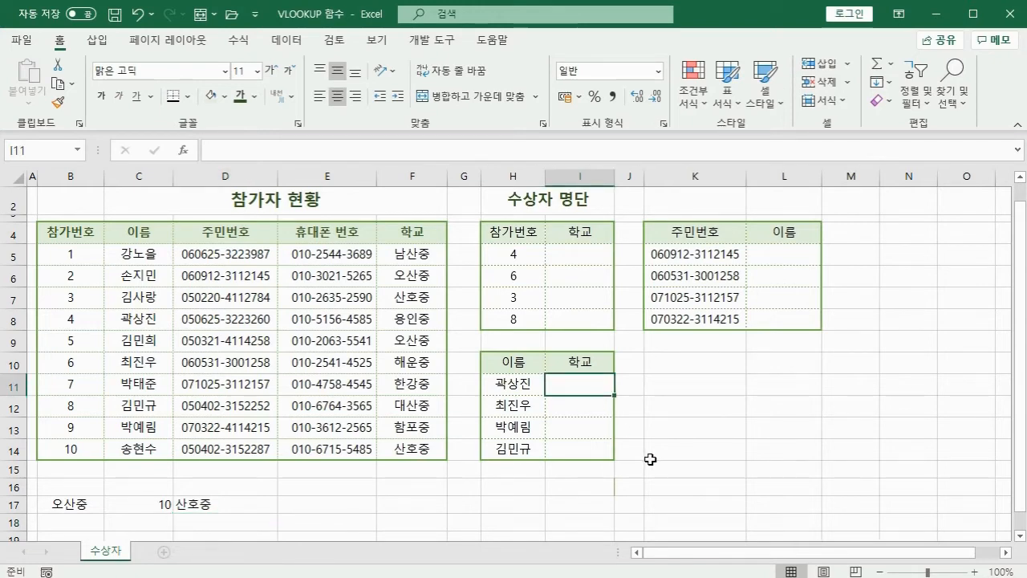
text(=i)
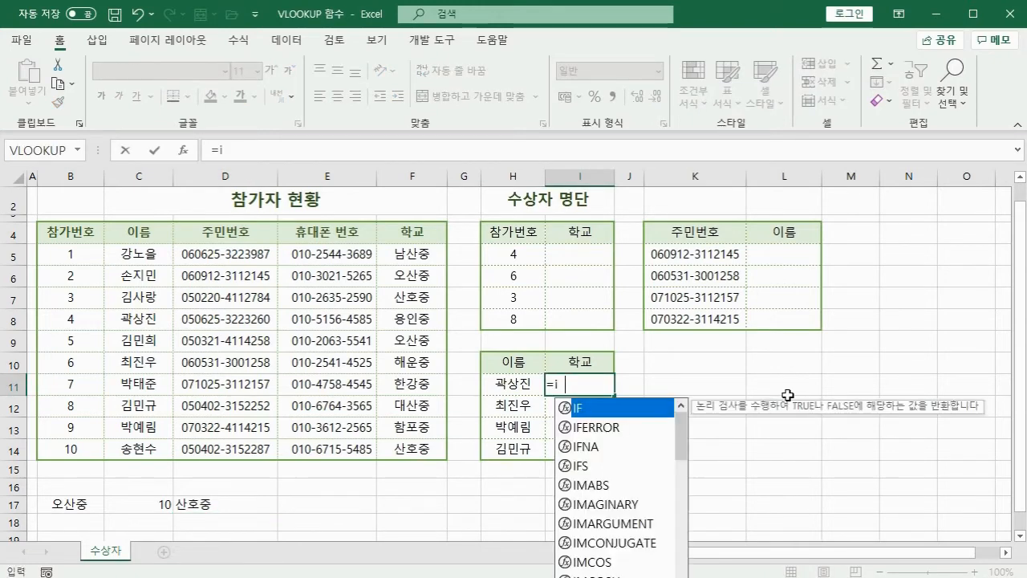
text(ndex()
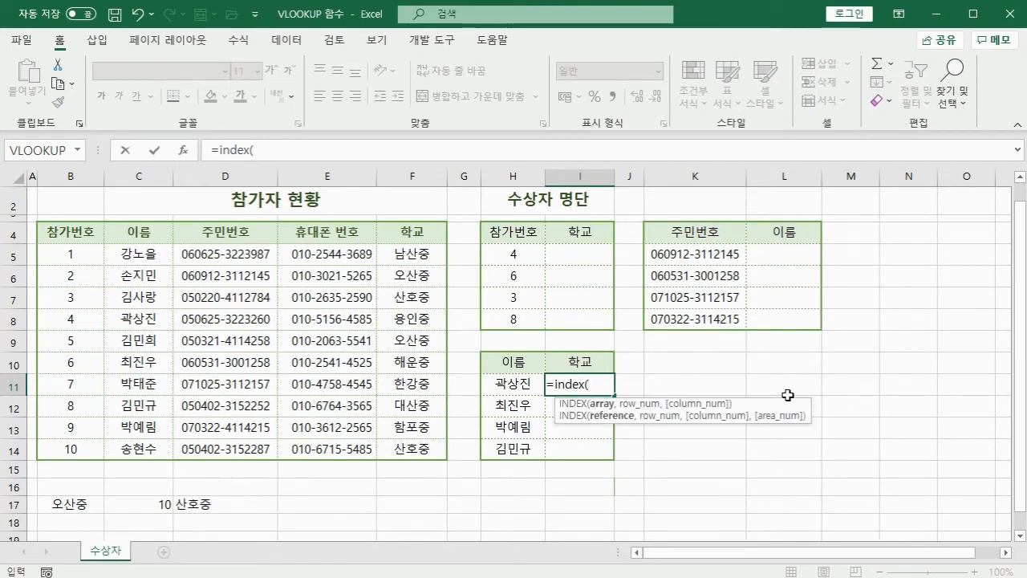
drag(74, 256, 405, 445)
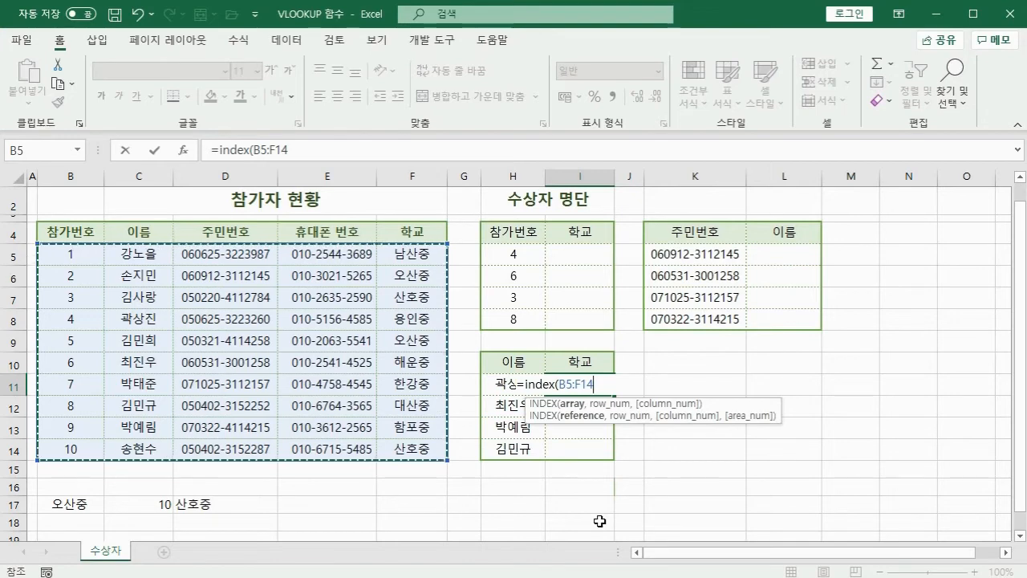
key(F4)
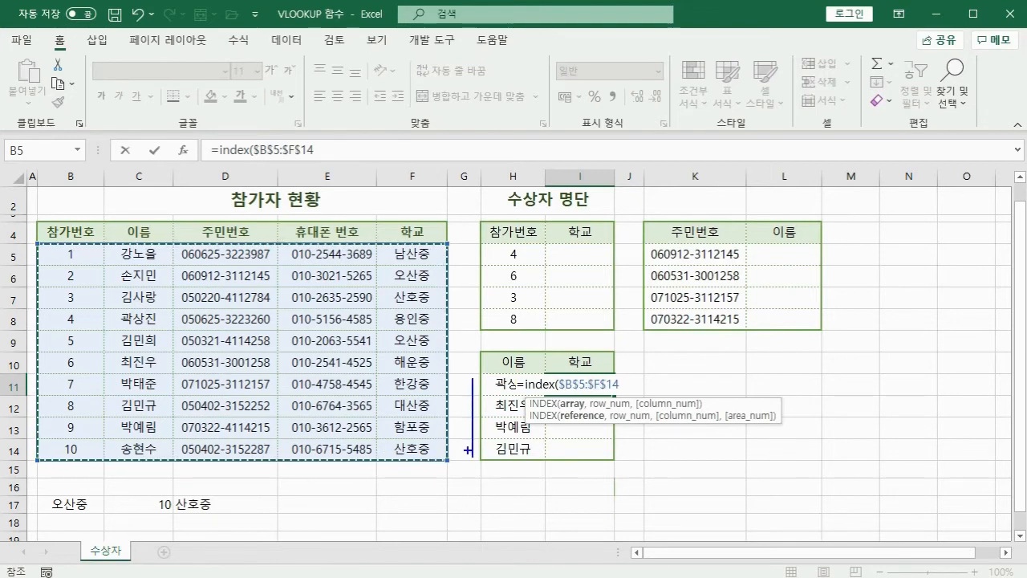
drag(467, 450, 479, 451)
text(,)
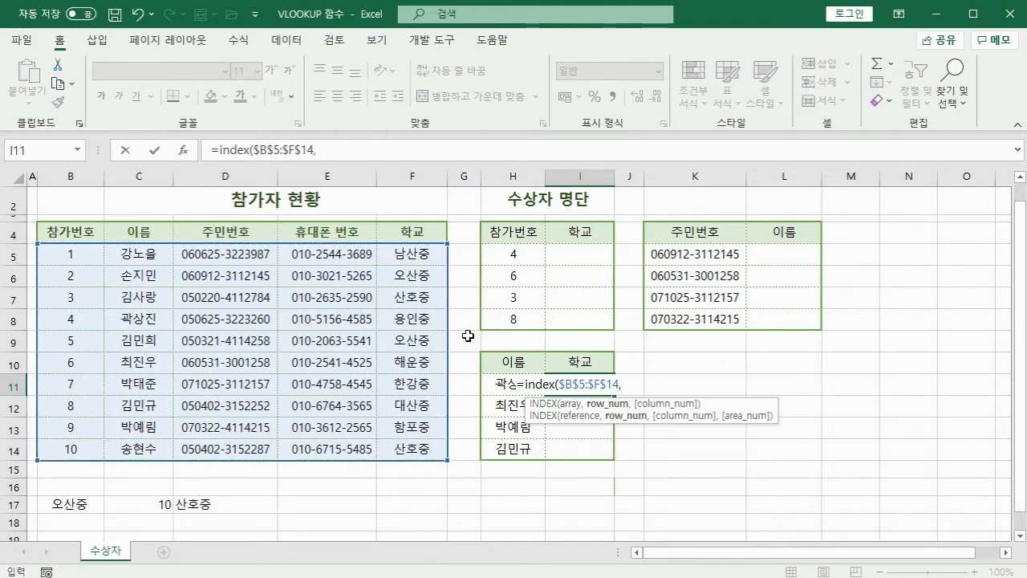
- Add a nested MATCH as the row number in I11, looking up H11 in the absolute range $C$5:$C$14 with match type 0
text(matc)
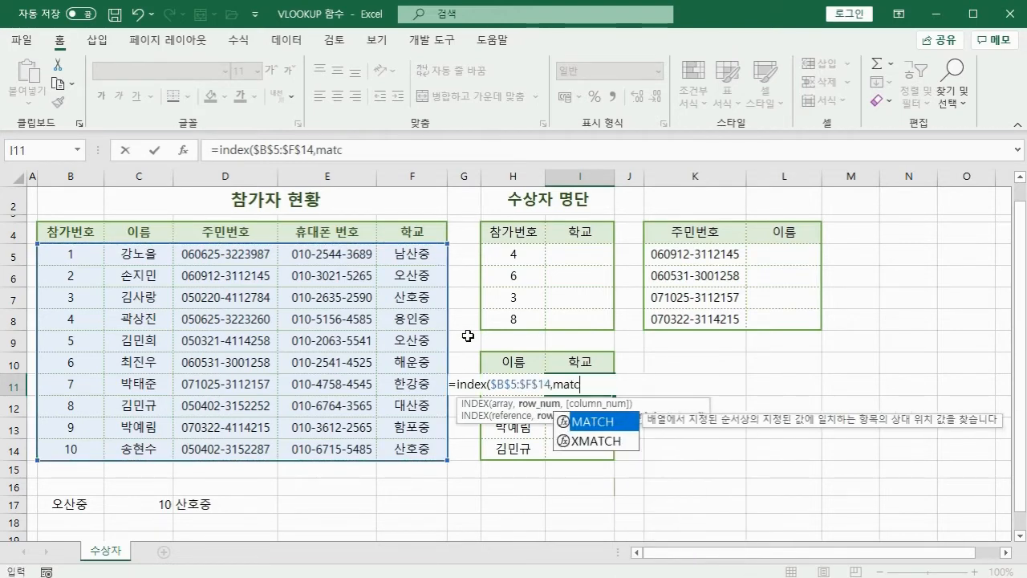
text(h()
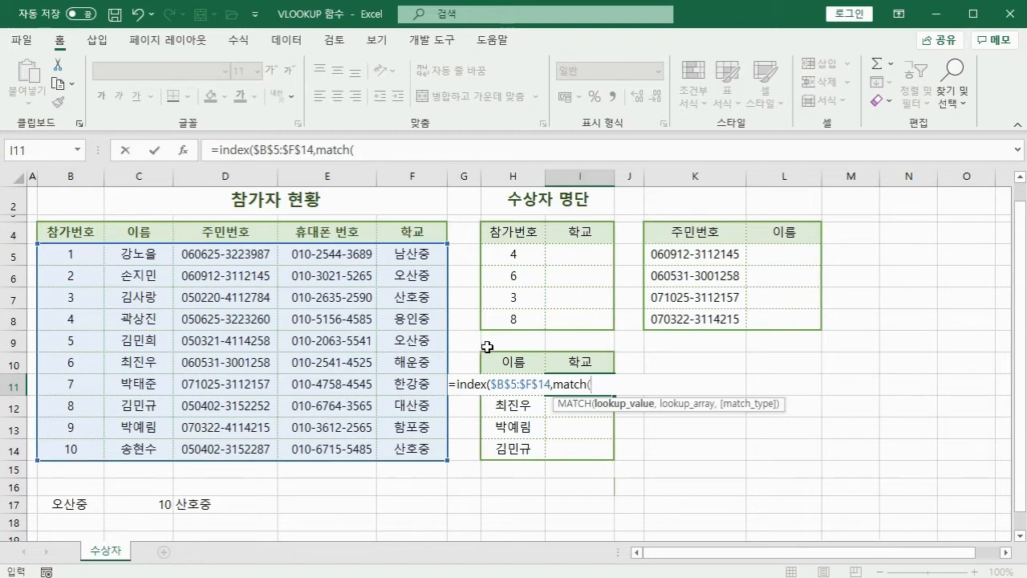
click(511, 406)
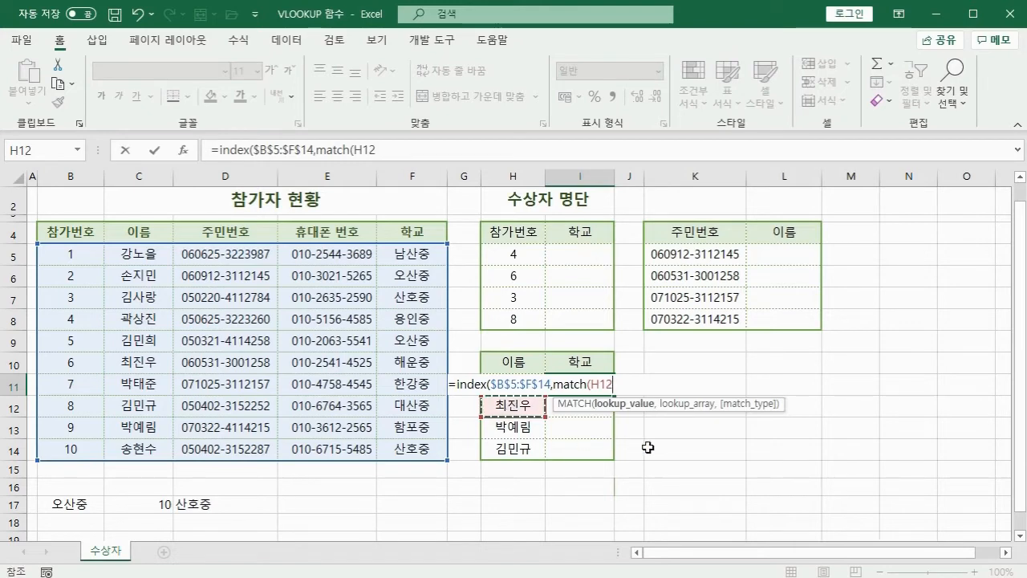
key(Up)
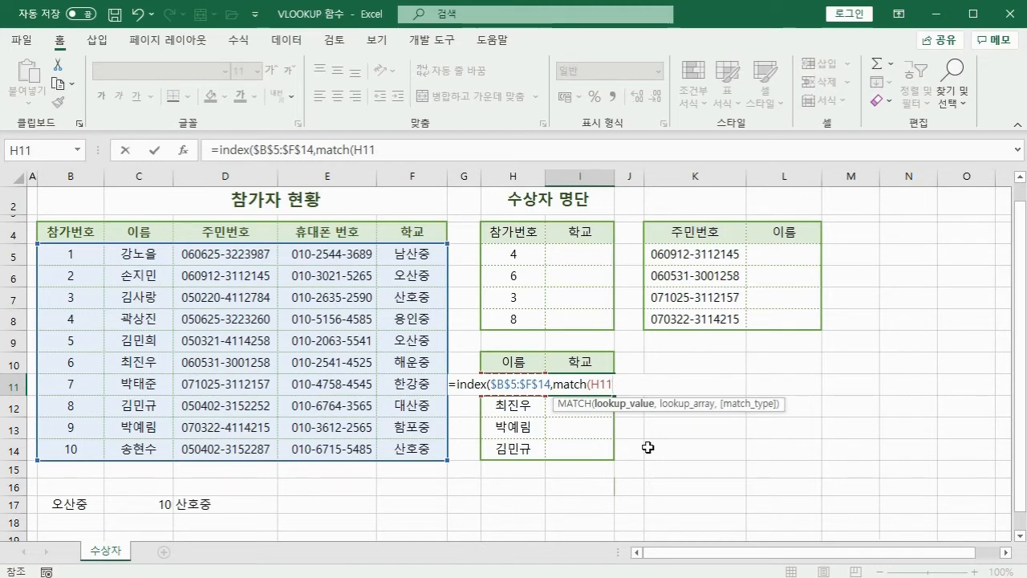
text(,)
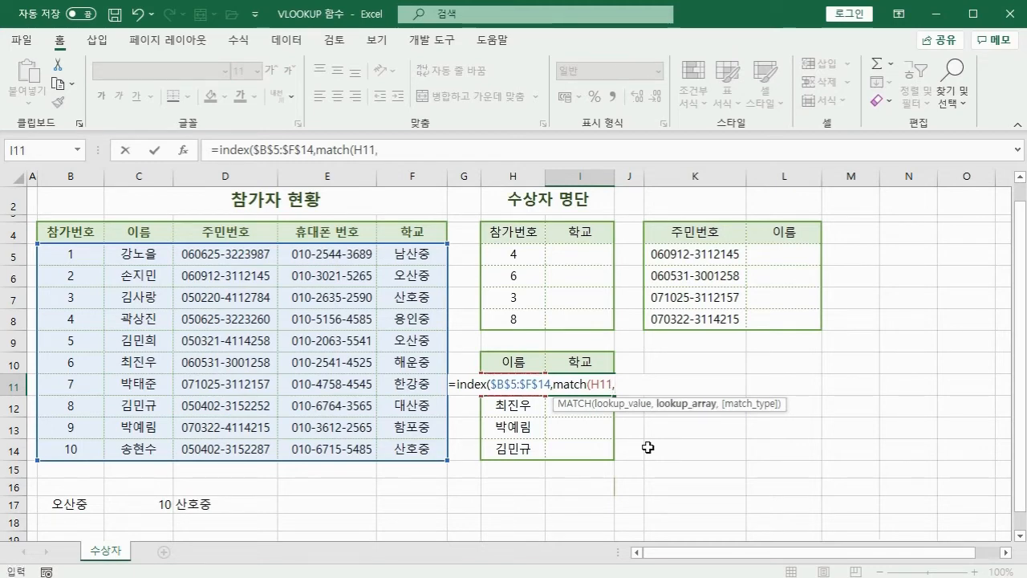
drag(144, 256, 142, 451)
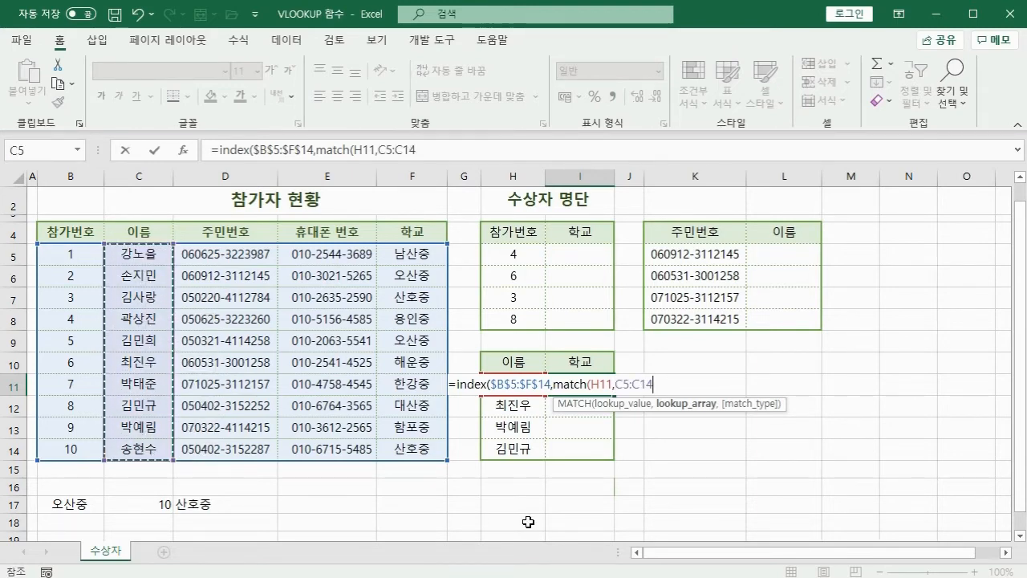
key(F4)
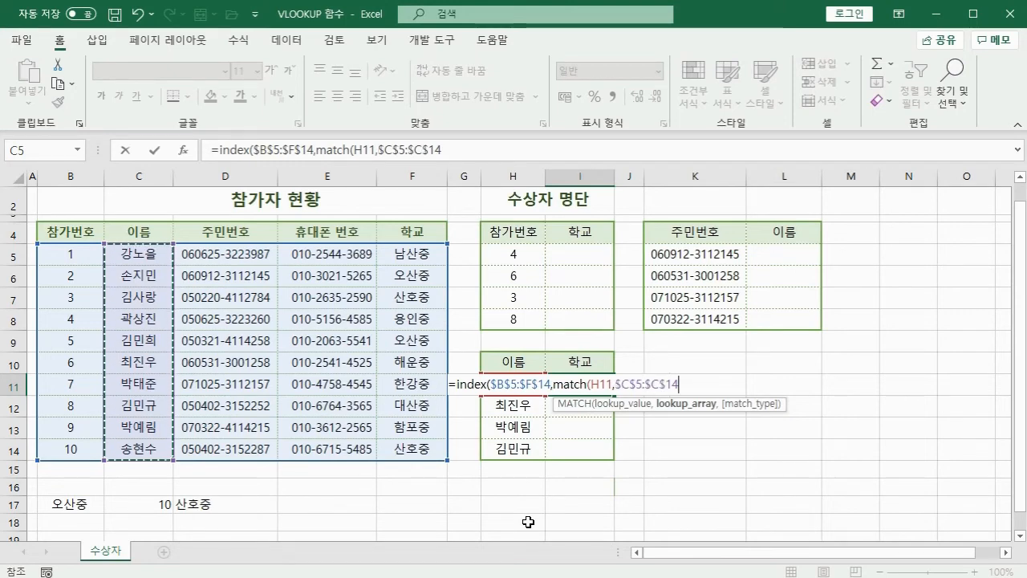
text(,)
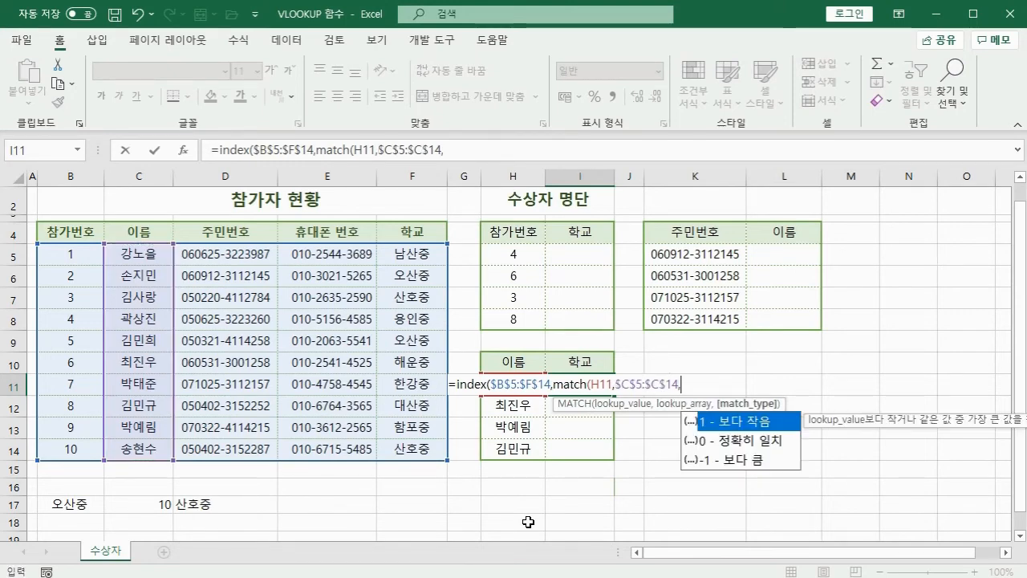
text(0),)
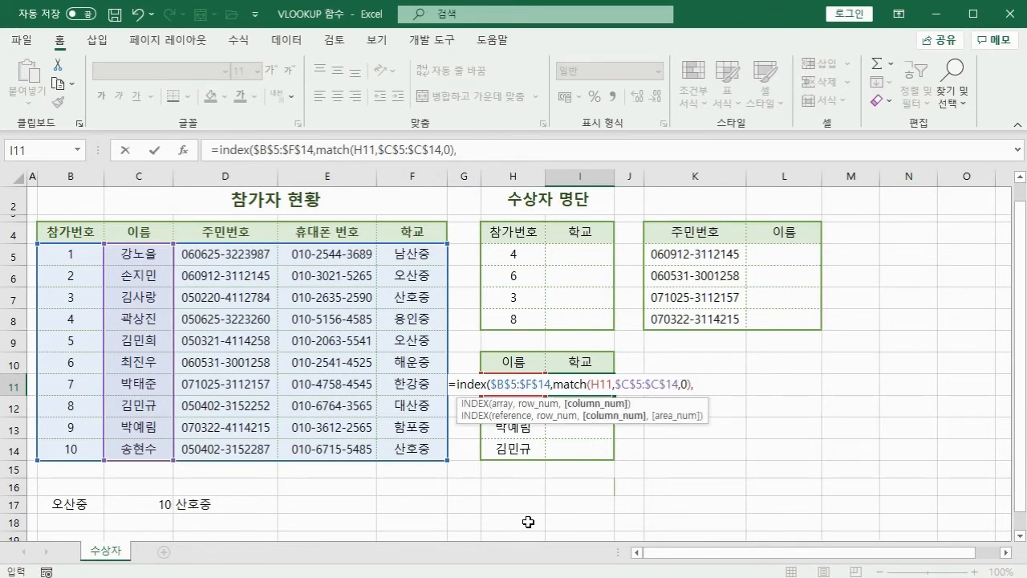
- Finish the I11 INDEX formula with column number 5 and enter it, keeping I11 selected
text(5)
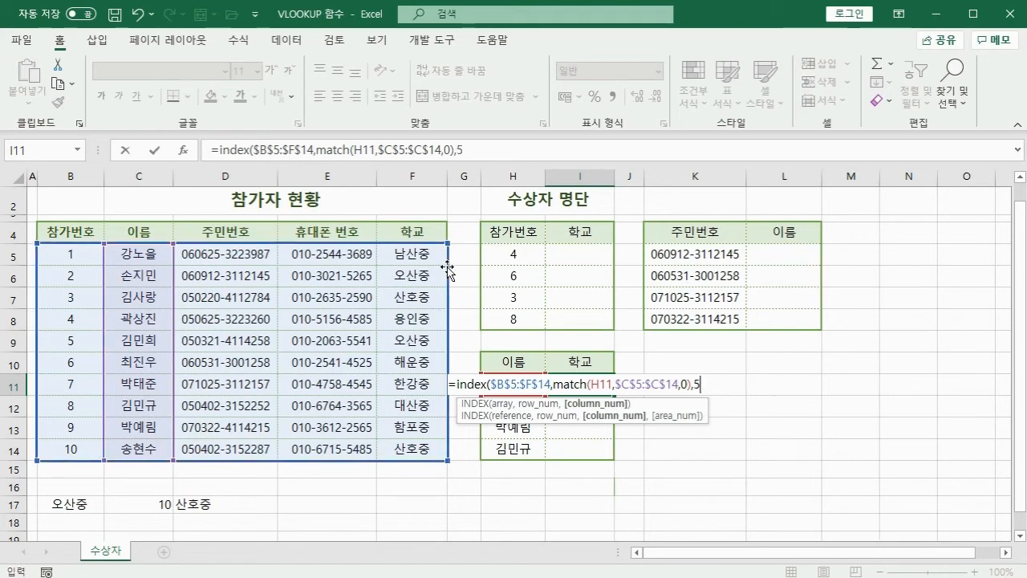
text())
key(ctrl+Return)
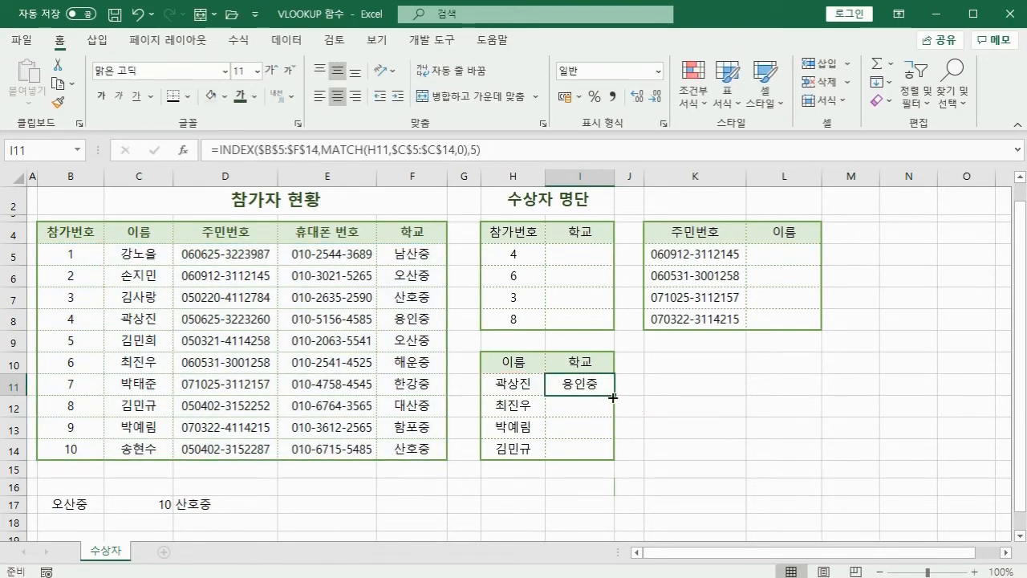
drag(614, 396, 603, 451)
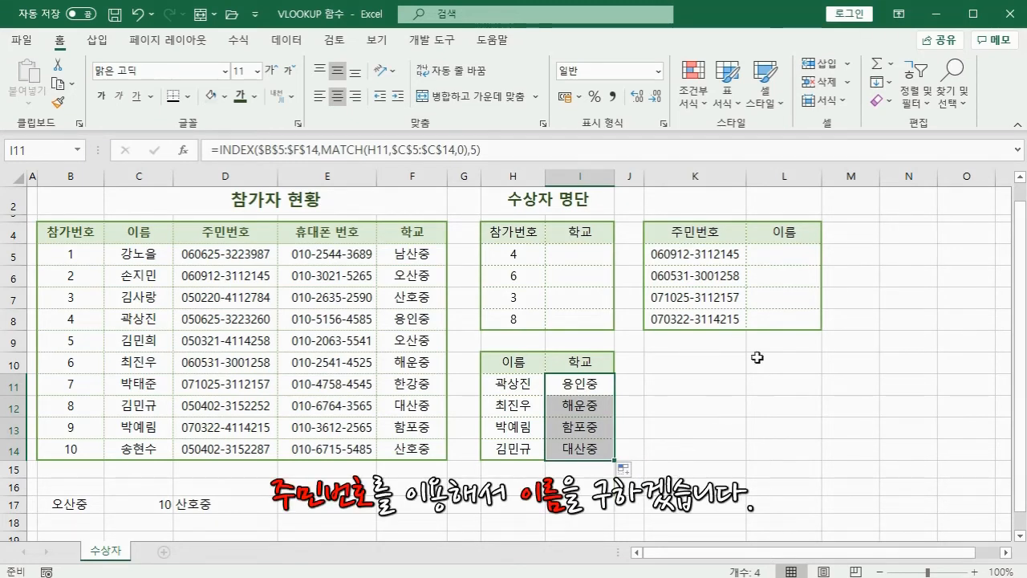
click(777, 256)
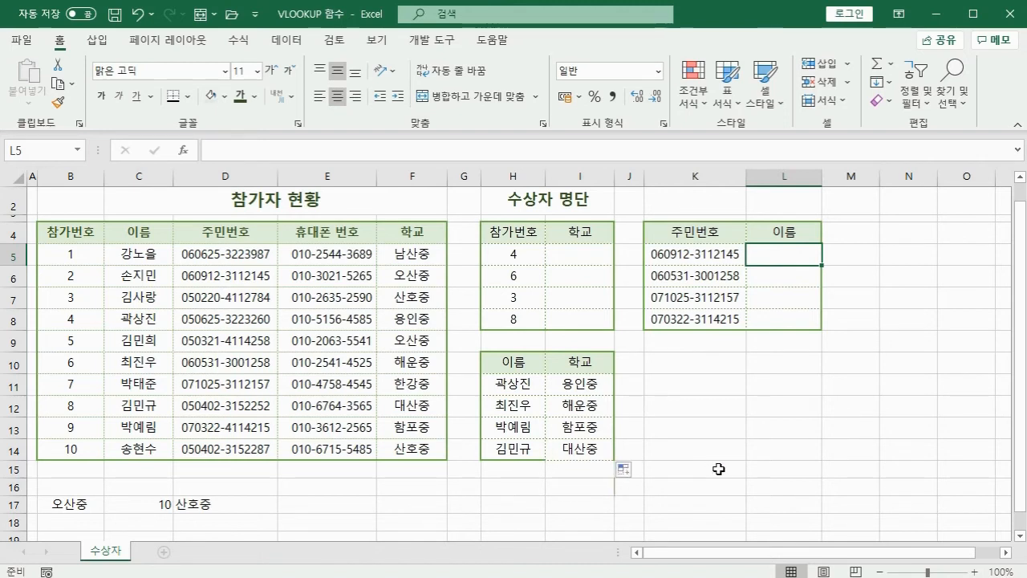
key(ctrl+z)
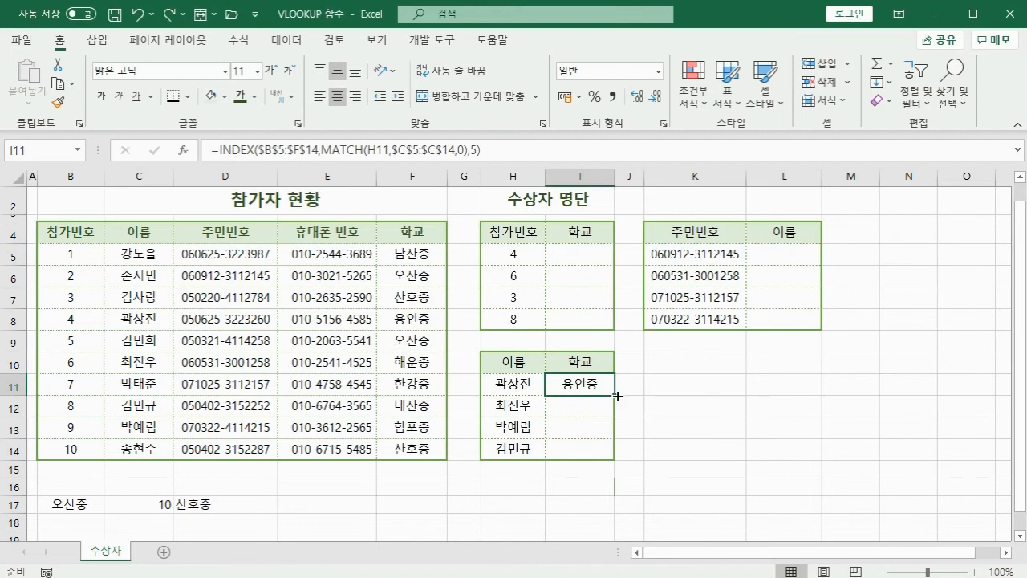
- Fill the I11 formula down through I14 to look up the remaining winners' schools
drag(617, 396, 610, 451)
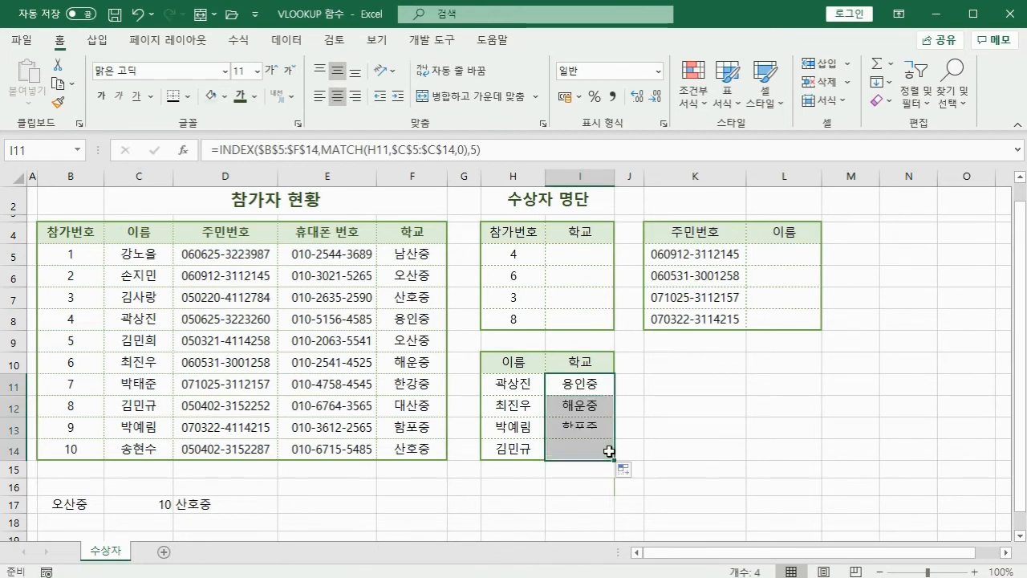
- Set the school formulas filled into I11:I14 to fill without formatting (서식 없이 채우기)
click(633, 477)
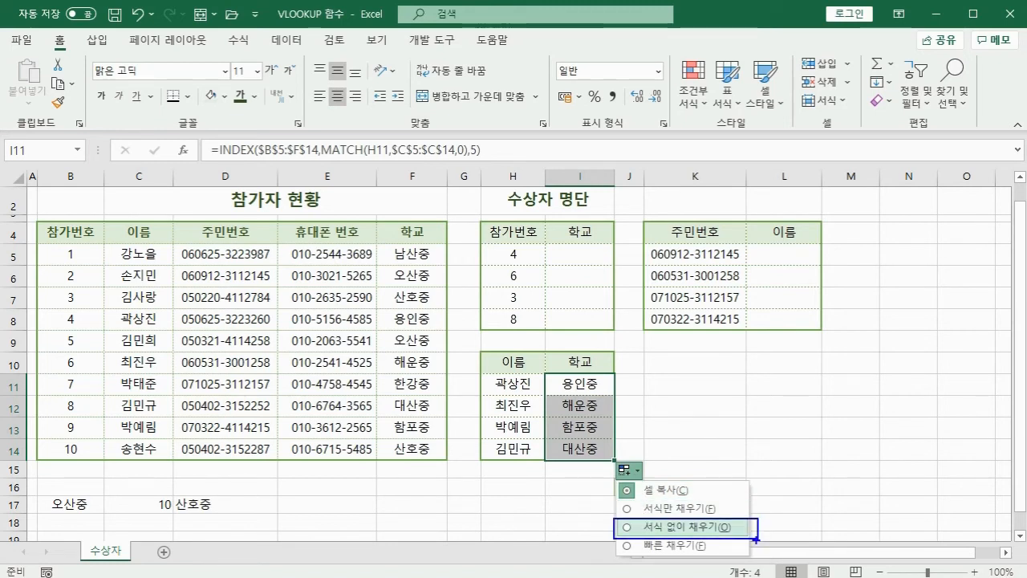
key(Escape)
click(629, 526)
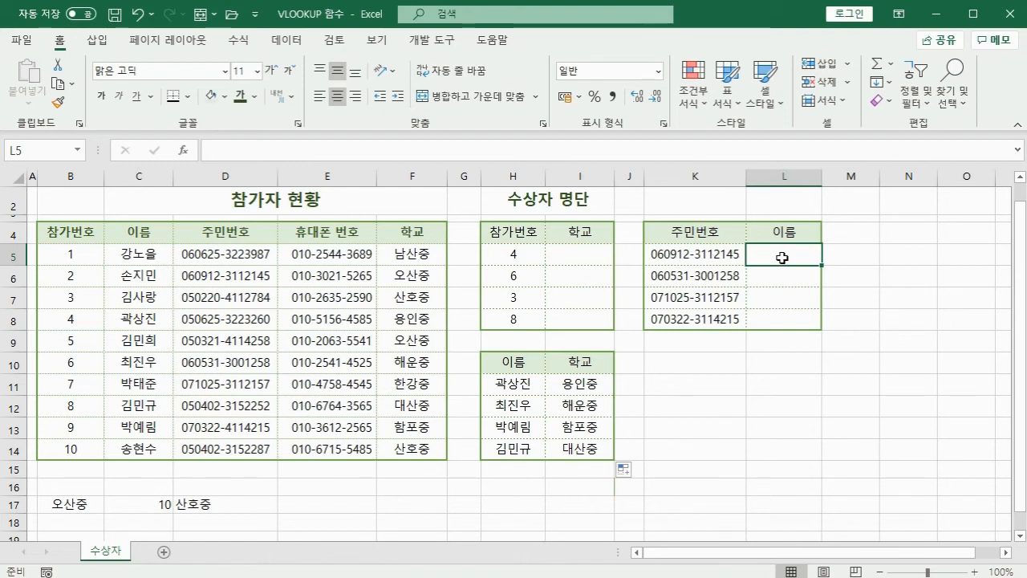
- In L5 of the 주민번호-to-이름 table, start an INDEX formula with the absolute array $B$5:$F$14
text(=index()
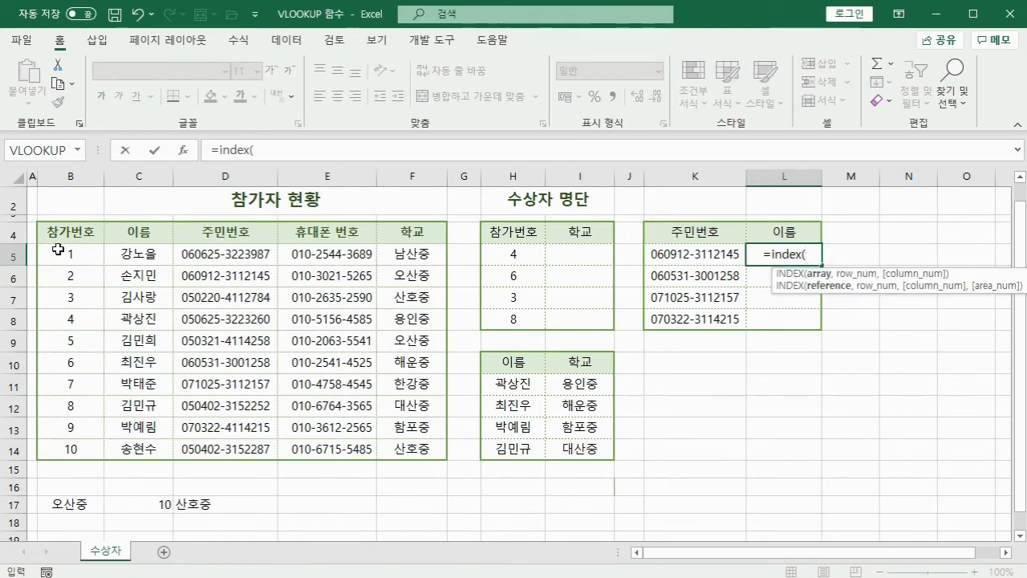
drag(57, 250, 443, 455)
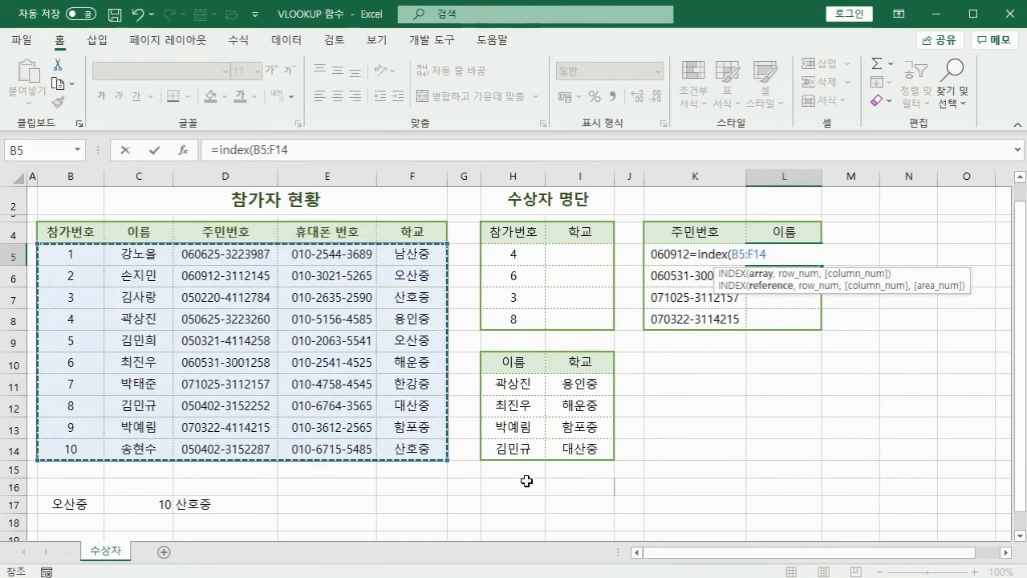
key(F4)
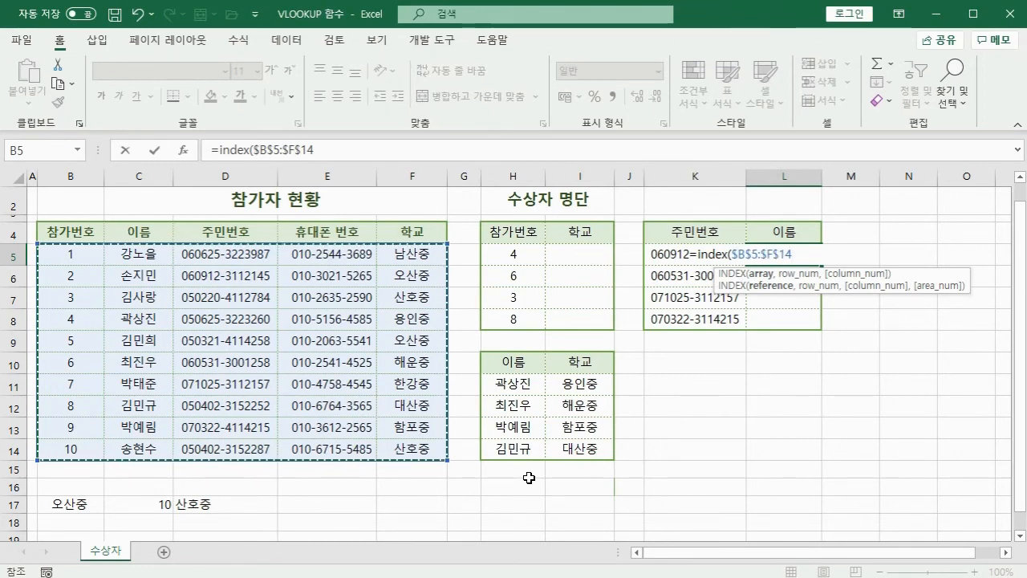
- Add a nested MATCH as the row number in L5, looking up K5 in the absolute range $D$5:$D$14 with match type 0
text(,matc)
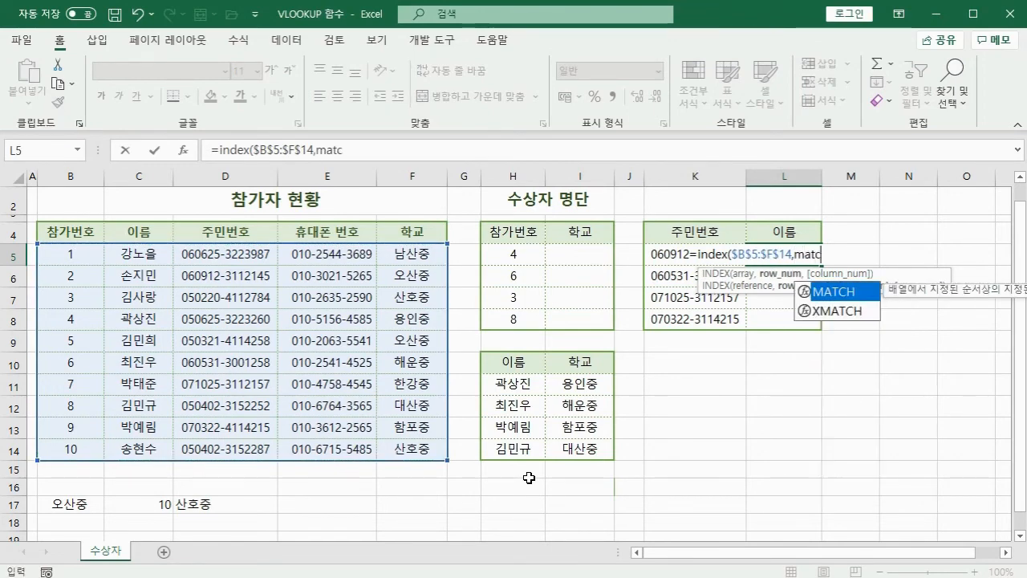
text(h()
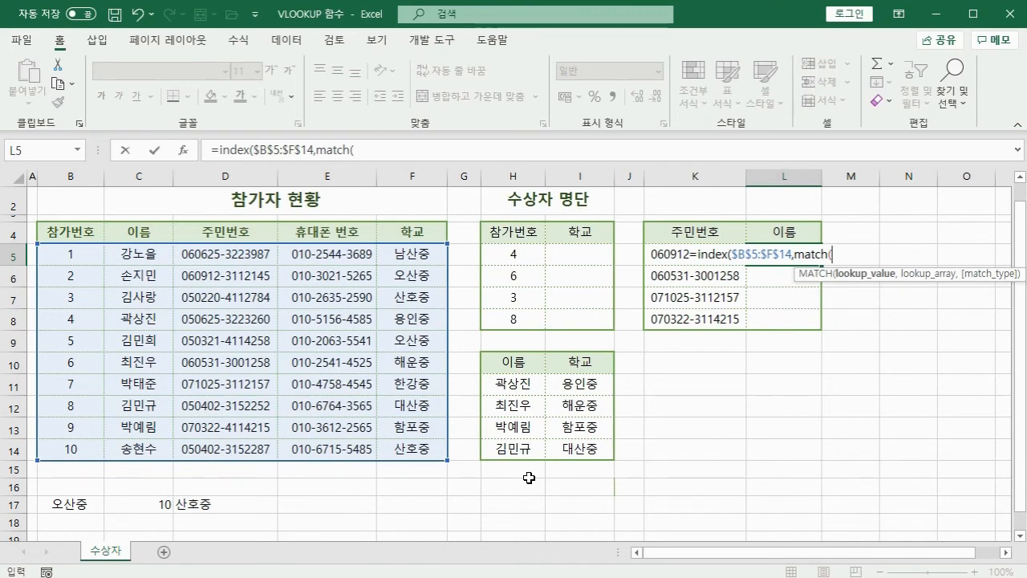
click(663, 256)
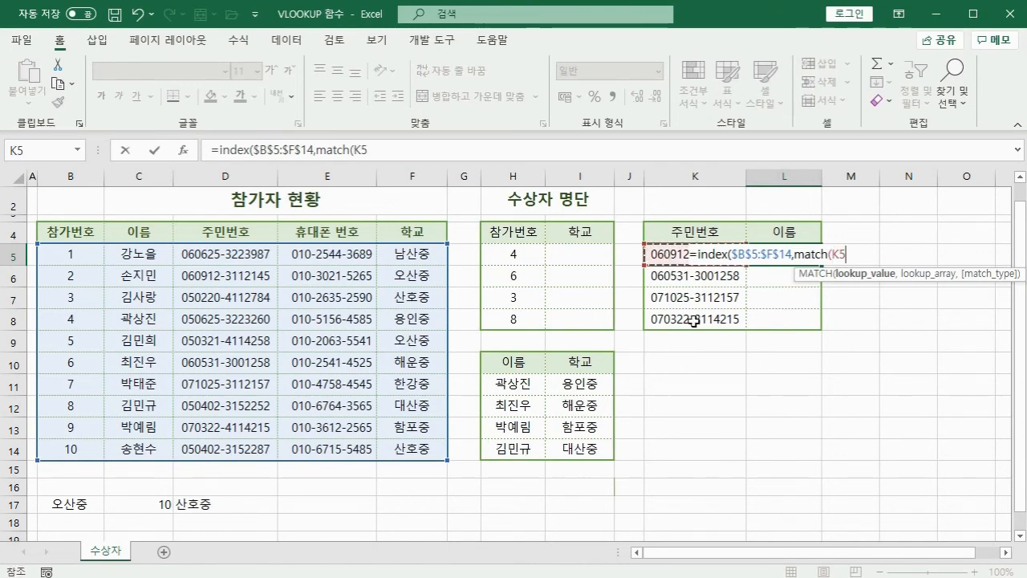
text(,)
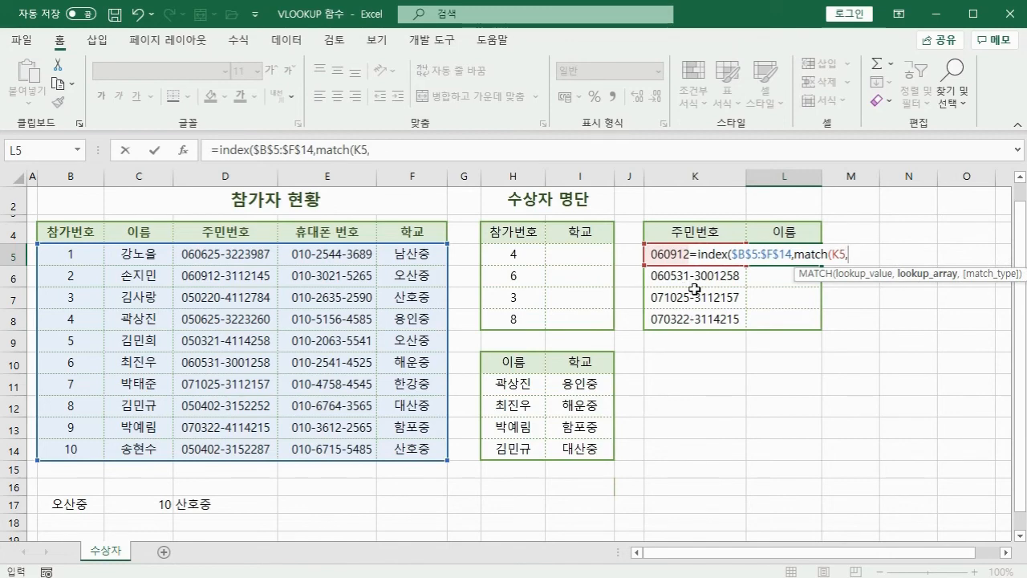
drag(240, 252, 241, 451)
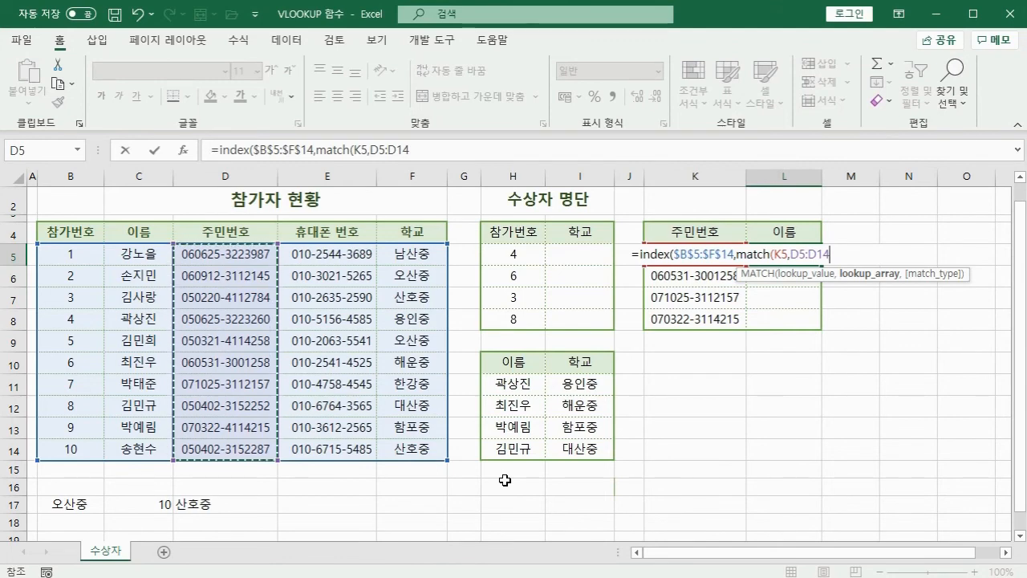
key(F4)
text(,)
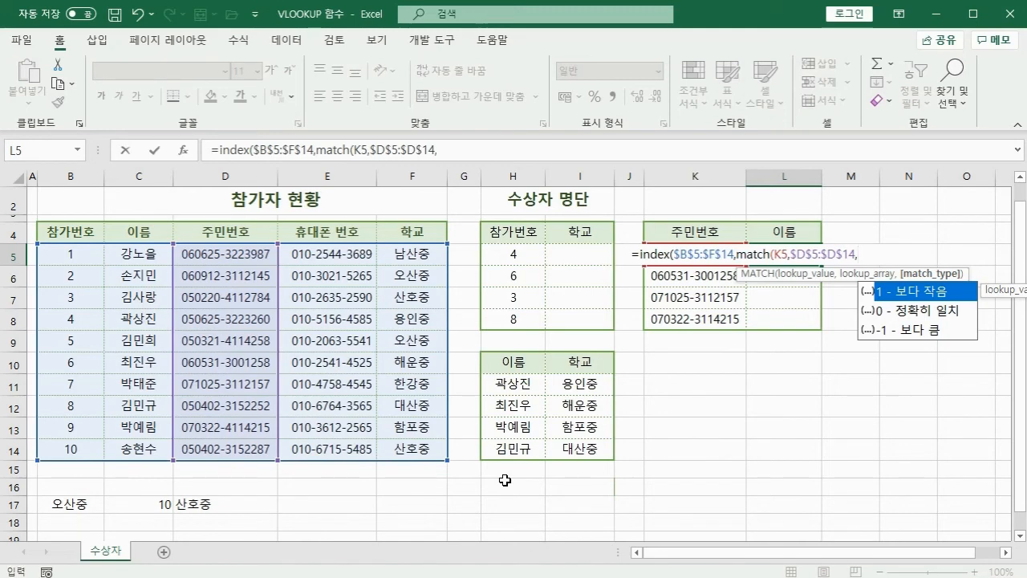
text(0))
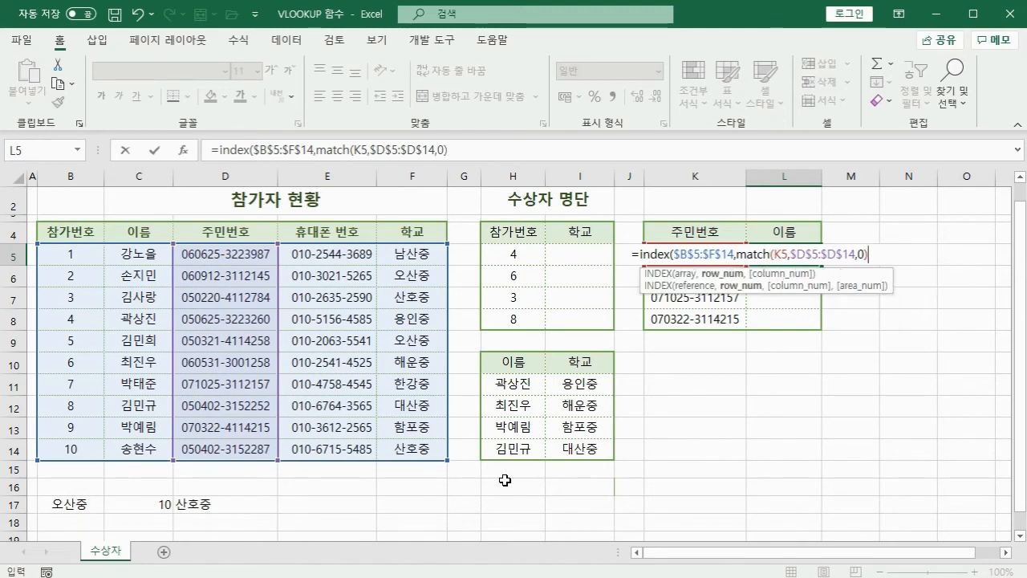
- Finish the L5 INDEX formula with column number 2 for the 이름 column and enter it
text(,)
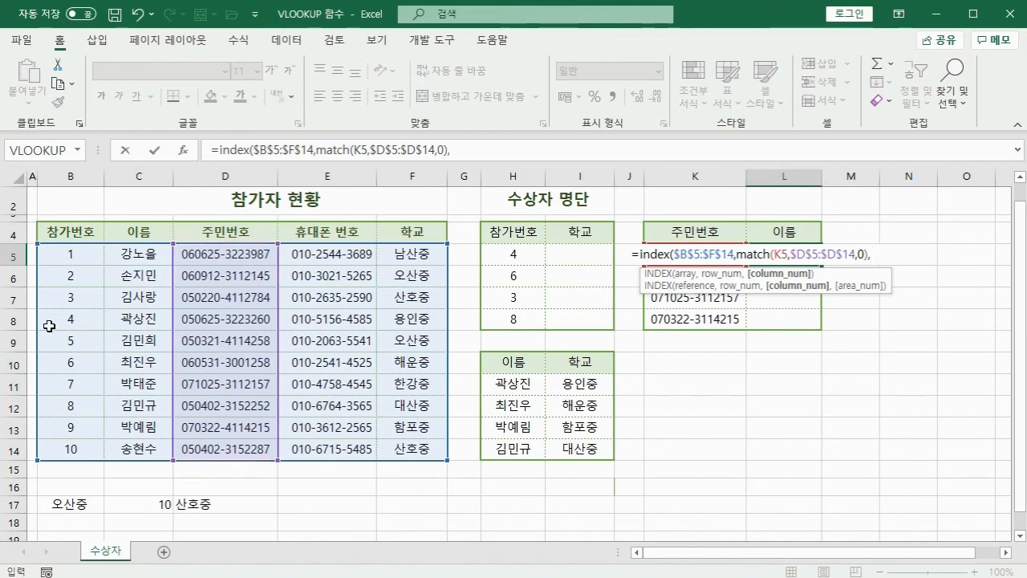
drag(68, 255, 172, 250)
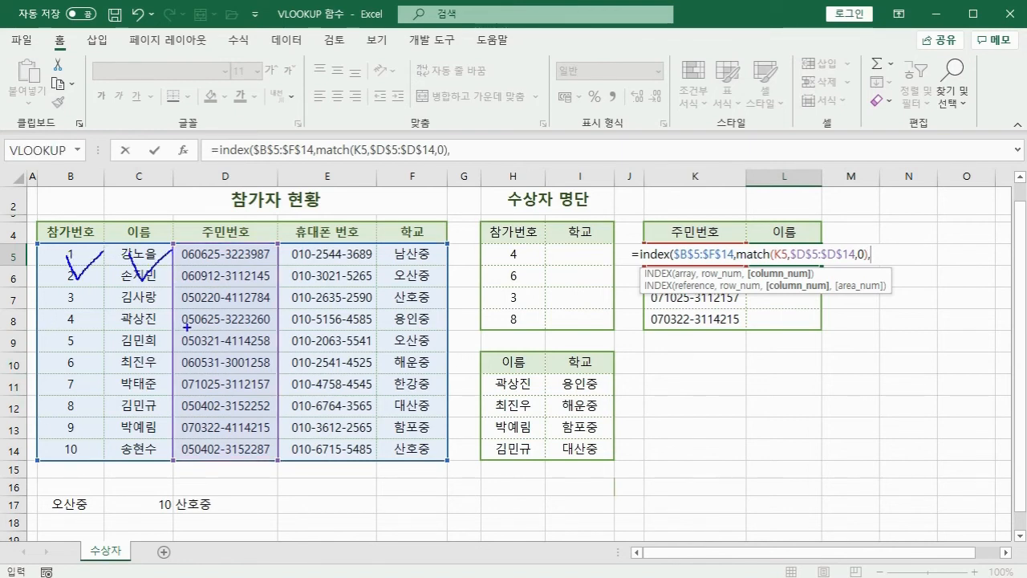
text(2)
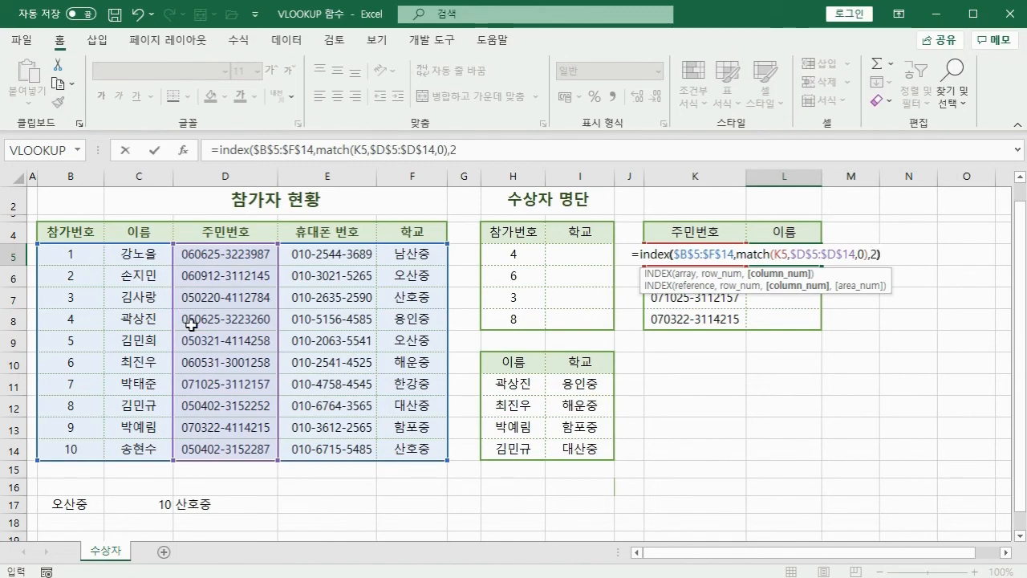
text())
key(Return)
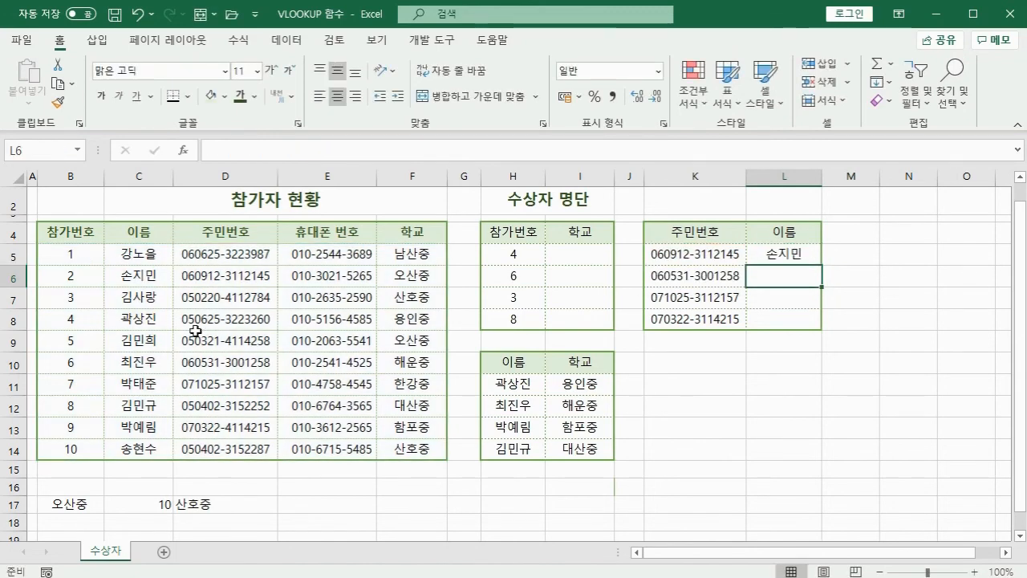
- Fill the L5 formula down through L8, and inspect the copied formulas in L7 and L8 and the lookup value in K8
click(760, 260)
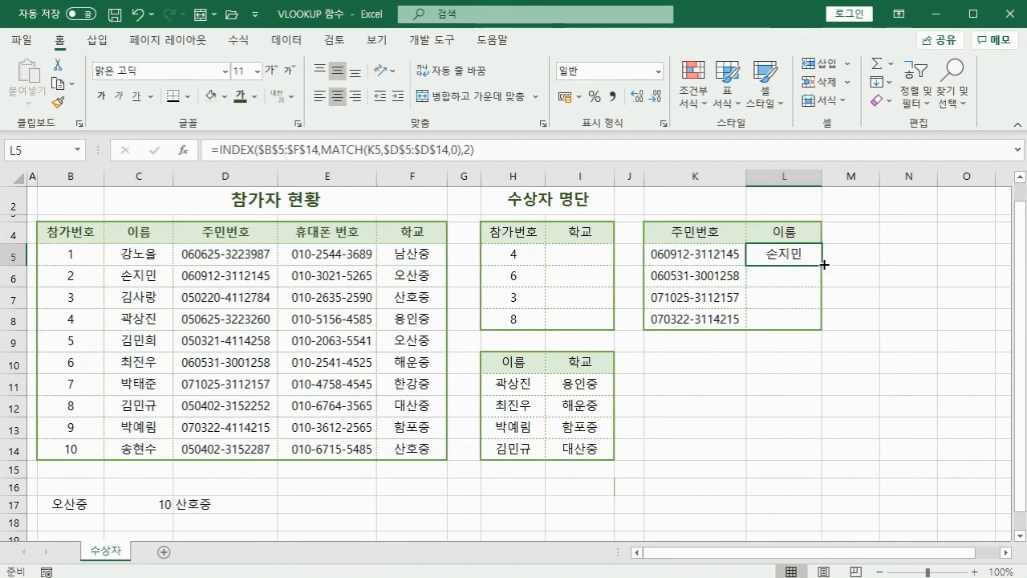
drag(818, 273, 821, 327)
click(785, 300)
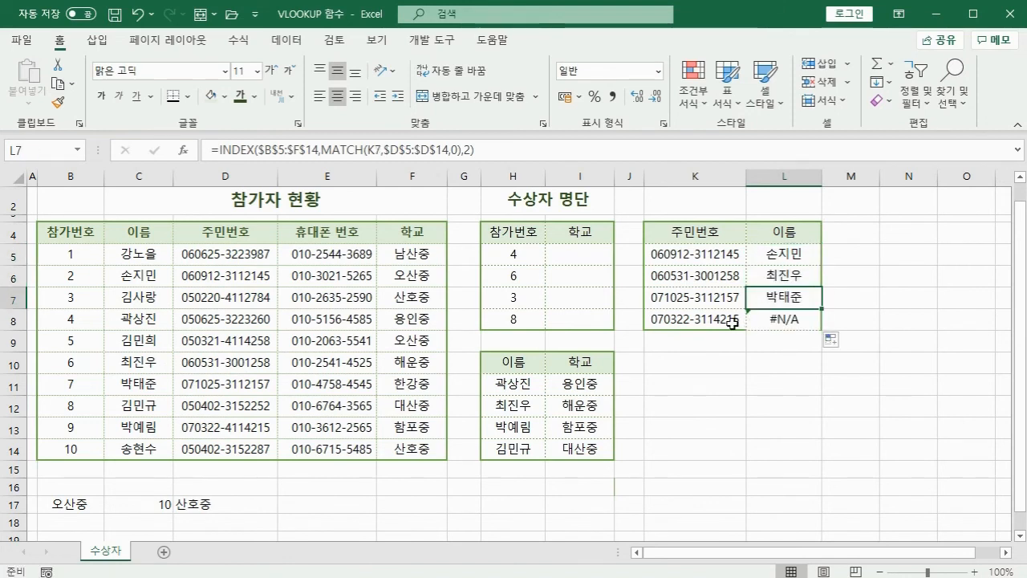
click(737, 322)
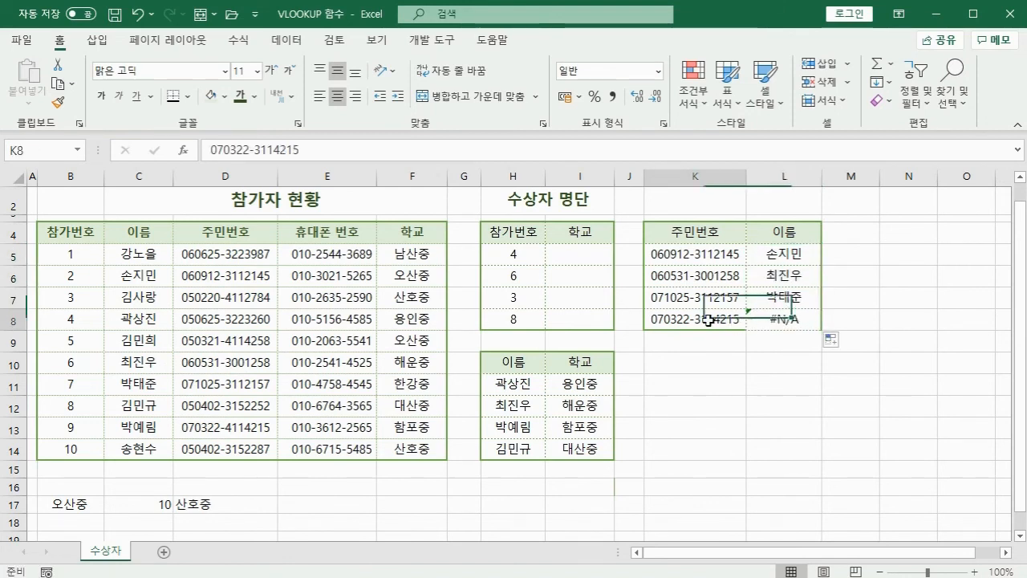
click(784, 323)
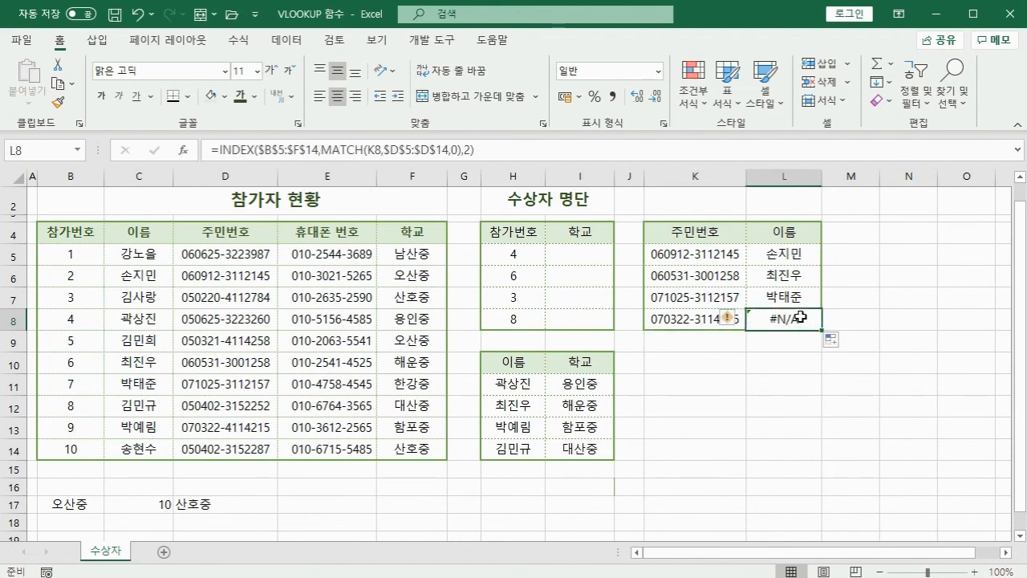
- Replace the 주민번호 in K8 with the first participant's resident registration number and check the L8 lookup
click(671, 320)
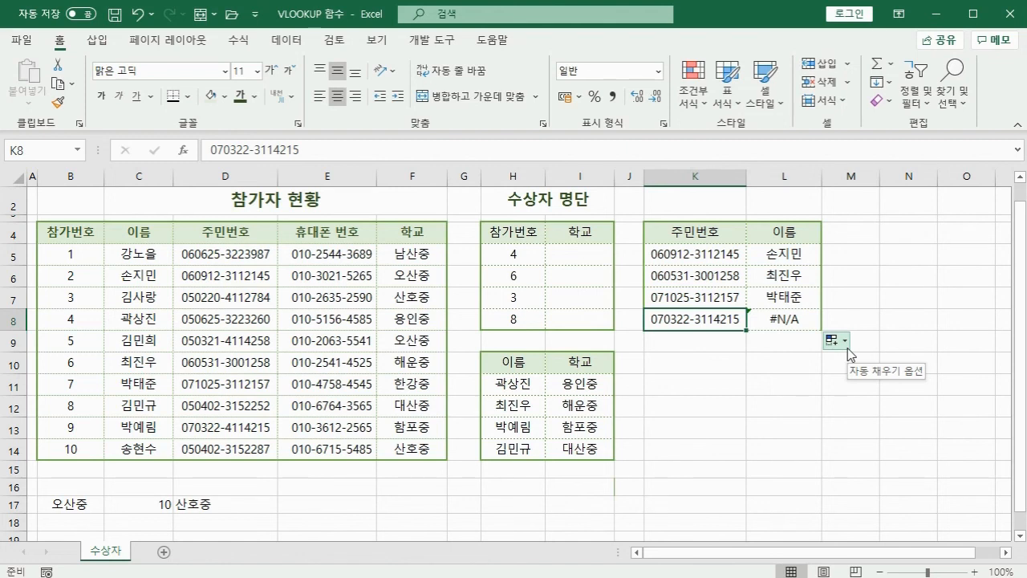
text(0606)
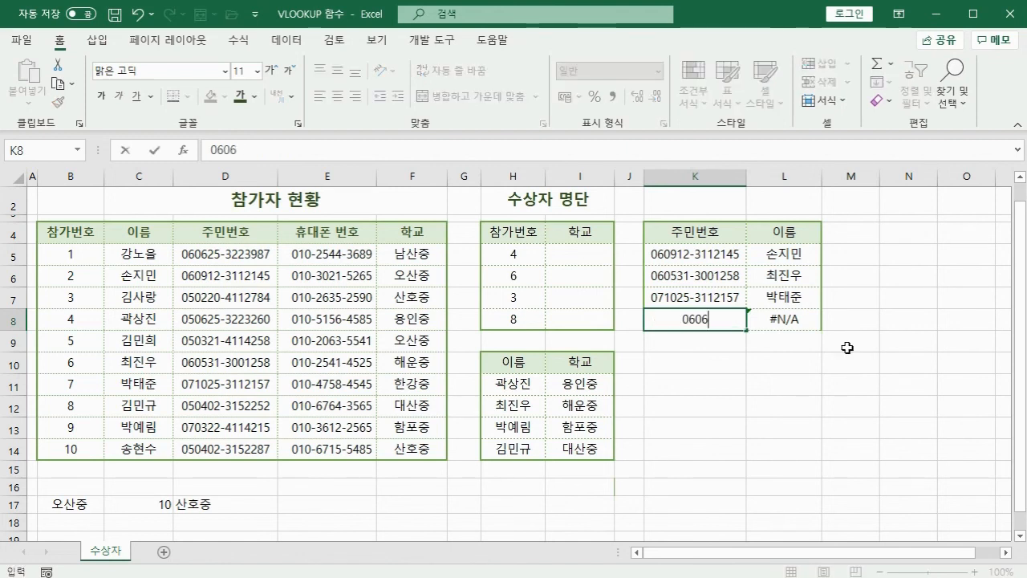
text(25-)
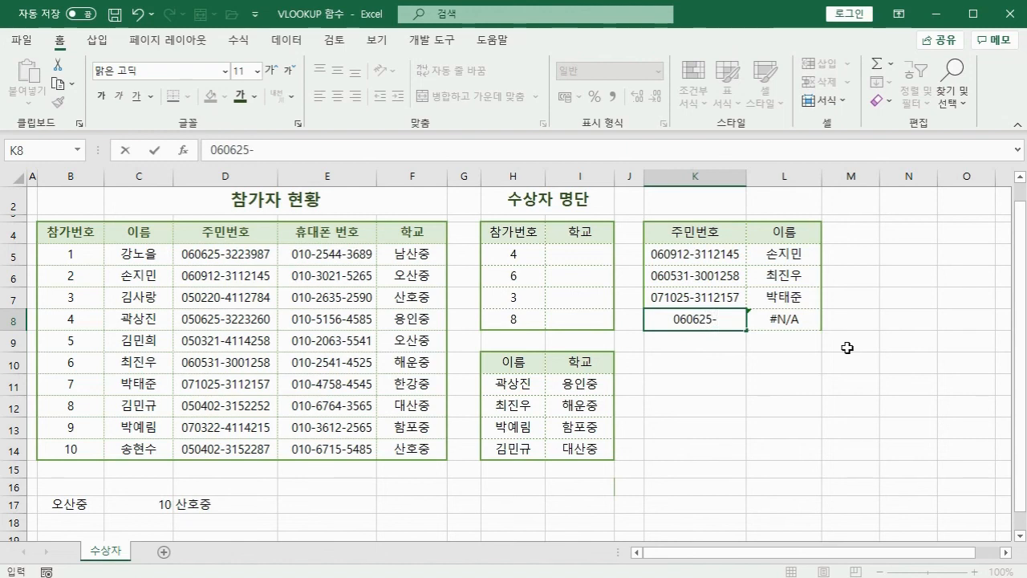
text(3223987)
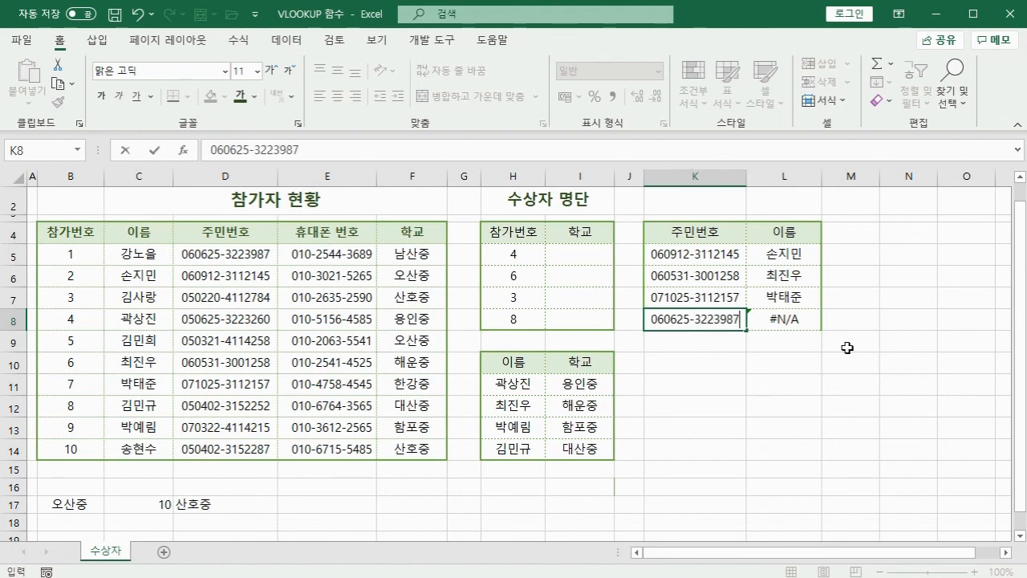
key(Return)
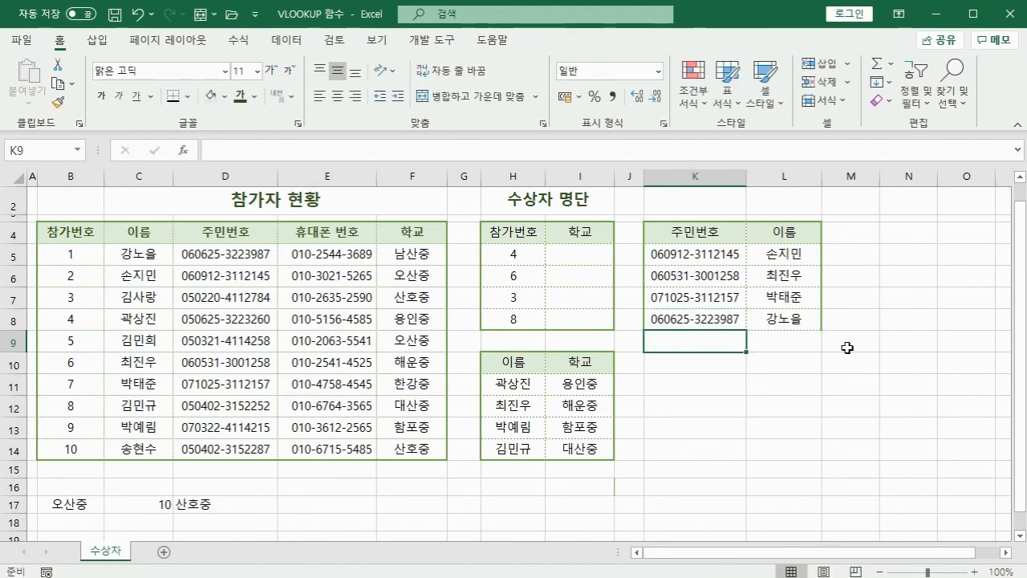
click(778, 318)
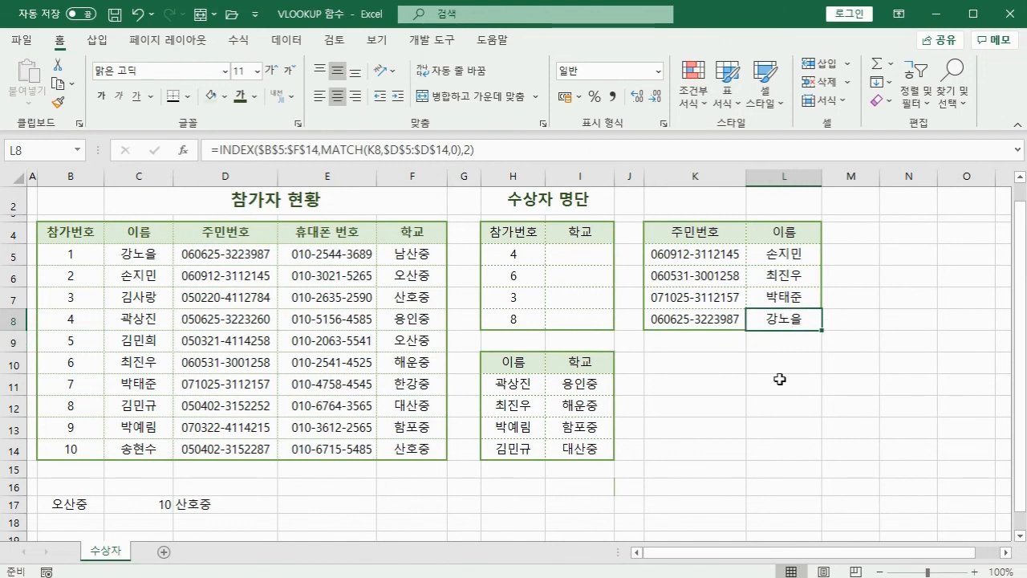